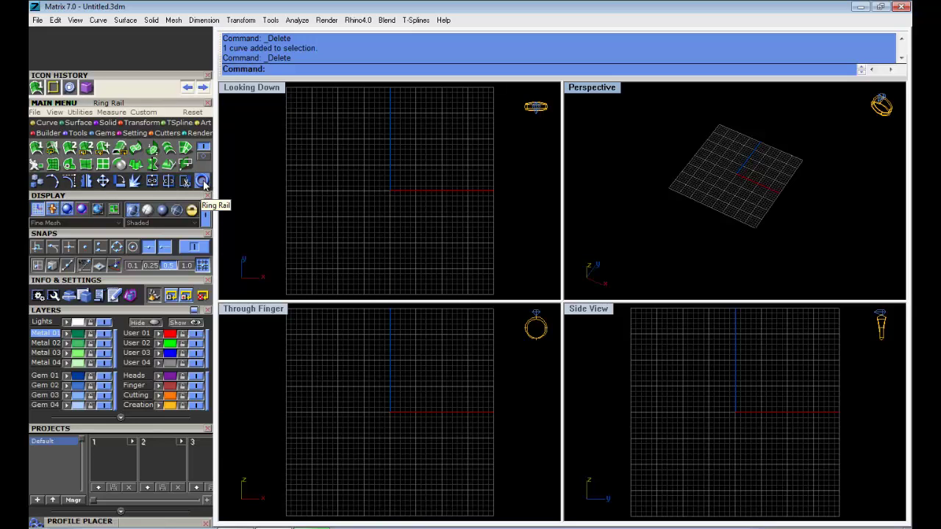
Create a finger-size ring rail using the Britain region and size M.
{"action": "left_click", "coordinate": [203, 181]}
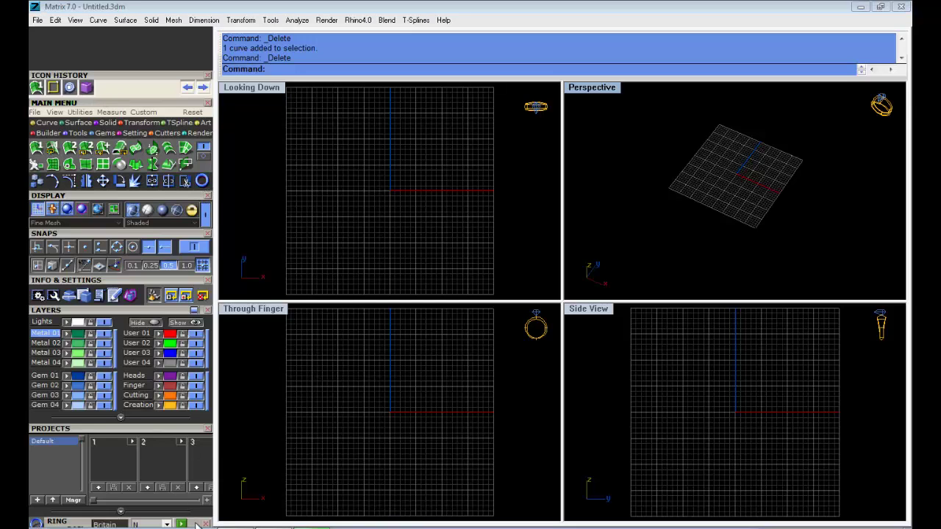
{"action": "left_click_drag", "start_coordinate": [196, 525], "coordinate": [194, 364]}
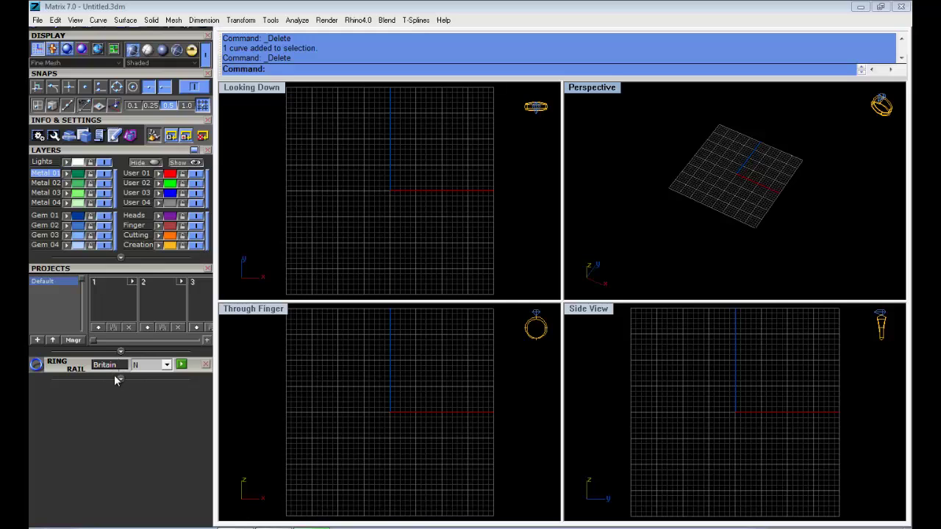
{"action": "left_click", "coordinate": [167, 364]}
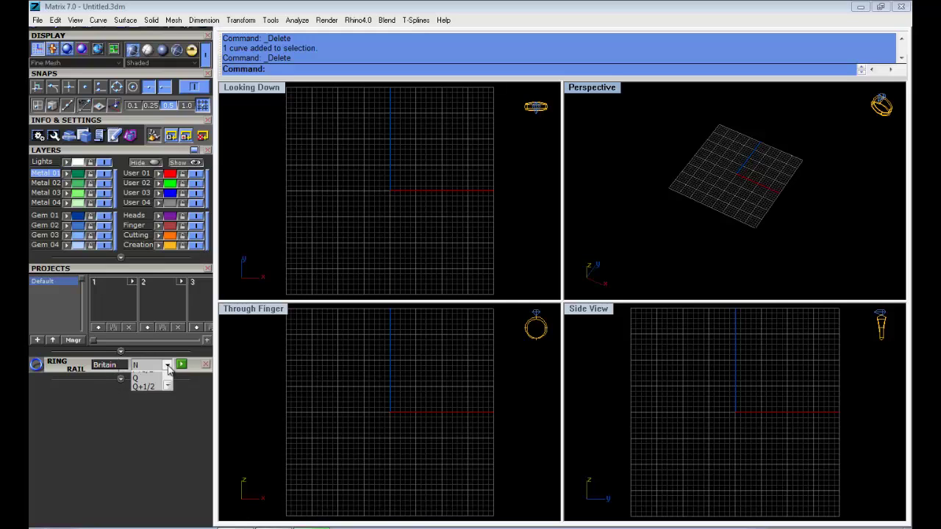
{"action": "left_click", "coordinate": [168, 379]}
{"action": "left_click", "coordinate": [168, 379]}
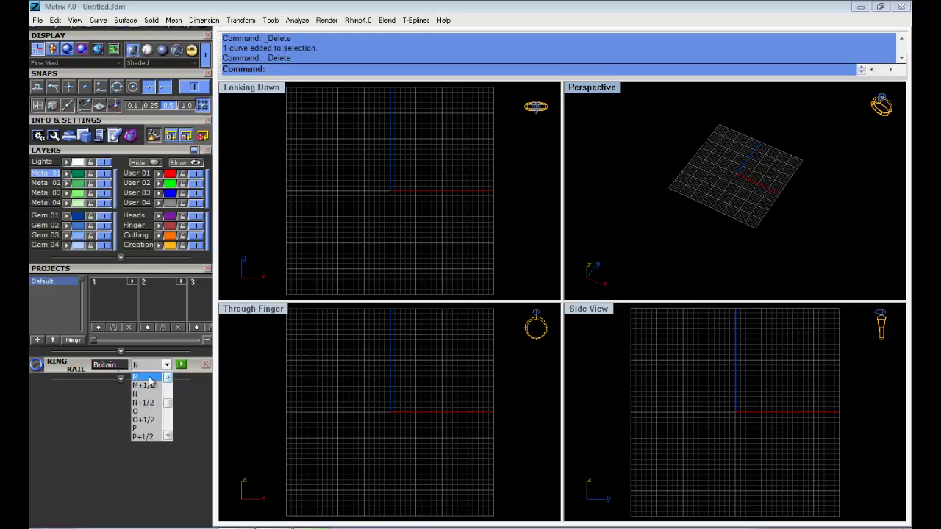
{"action": "left_click", "coordinate": [147, 377]}
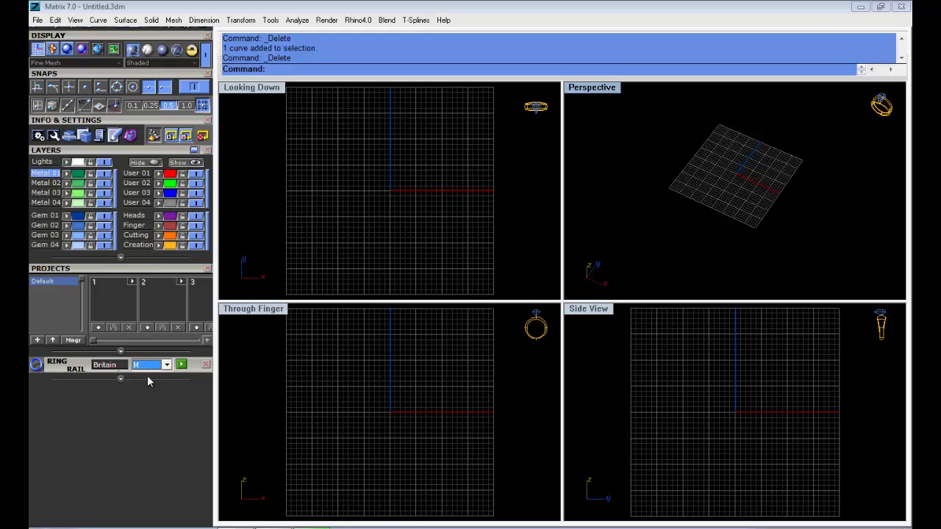
{"action": "left_click", "coordinate": [105, 365]}
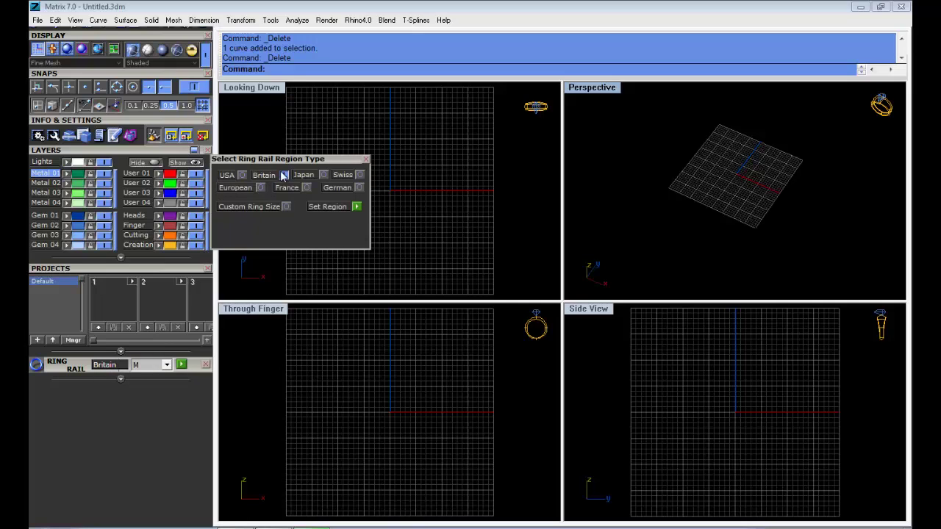
{"action": "left_click", "coordinate": [356, 207]}
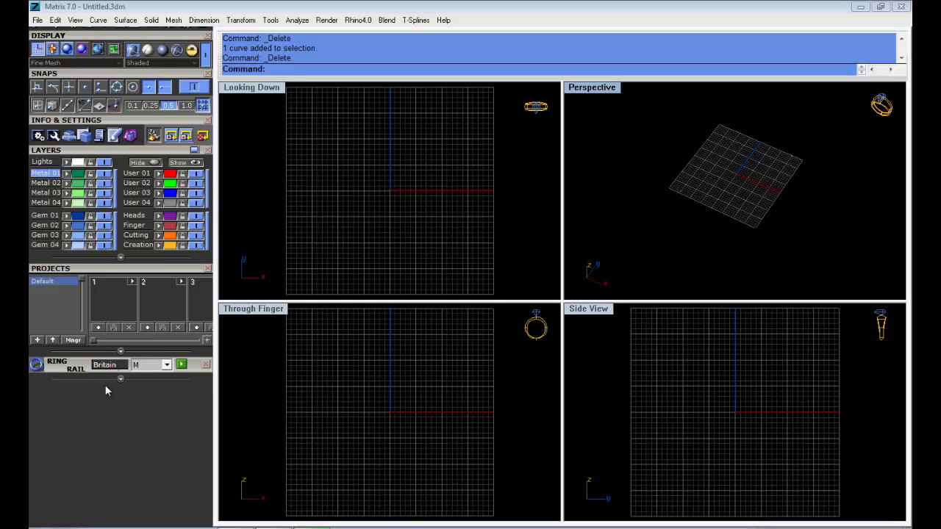
{"action": "left_click", "coordinate": [181, 364]}
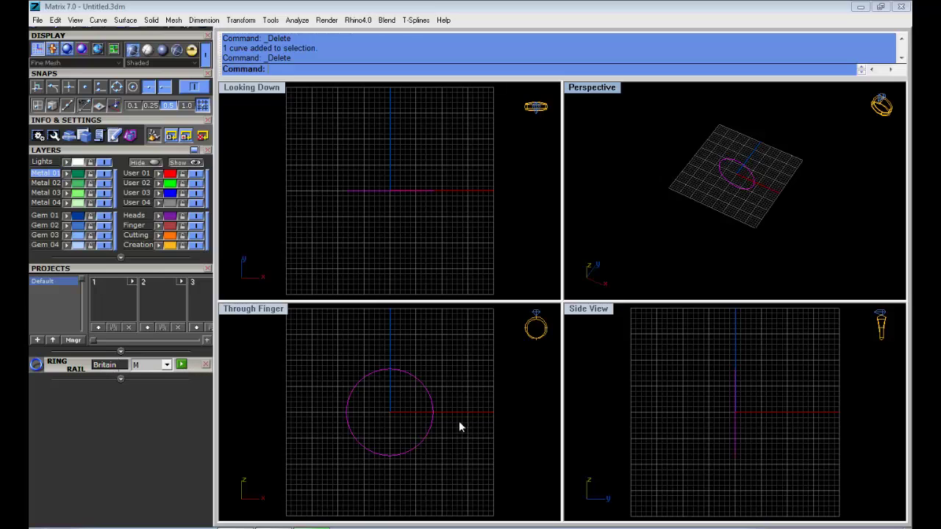
{"action": "right_click_drag", "start_coordinate": [461, 362], "coordinate": [442, 345]}
{"action": "left_click", "coordinate": [436, 350]}
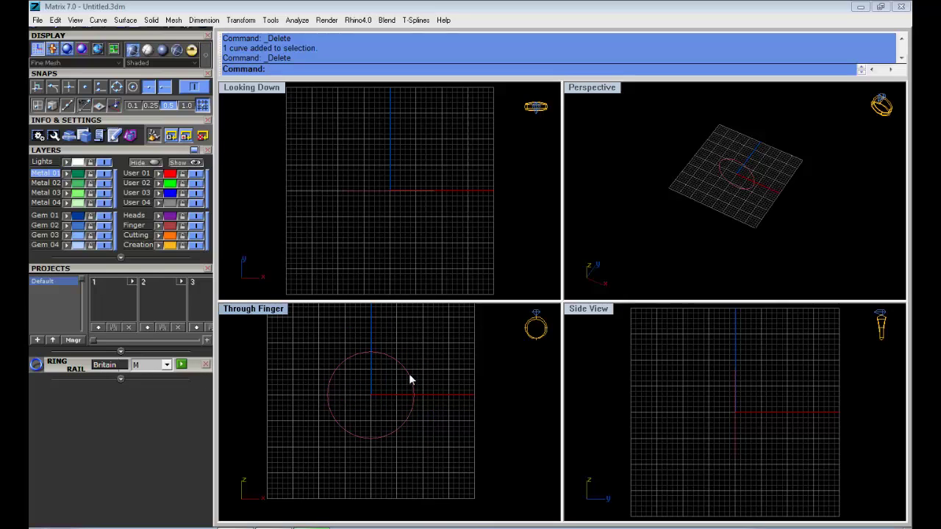
In a maximised Perspective view, add an outside ring rail around the finger rail, about 3.1 mm thick on top and 1.91 mm at the sides.
{"action": "right_click_drag", "start_coordinate": [750, 232], "coordinate": [741, 162]}
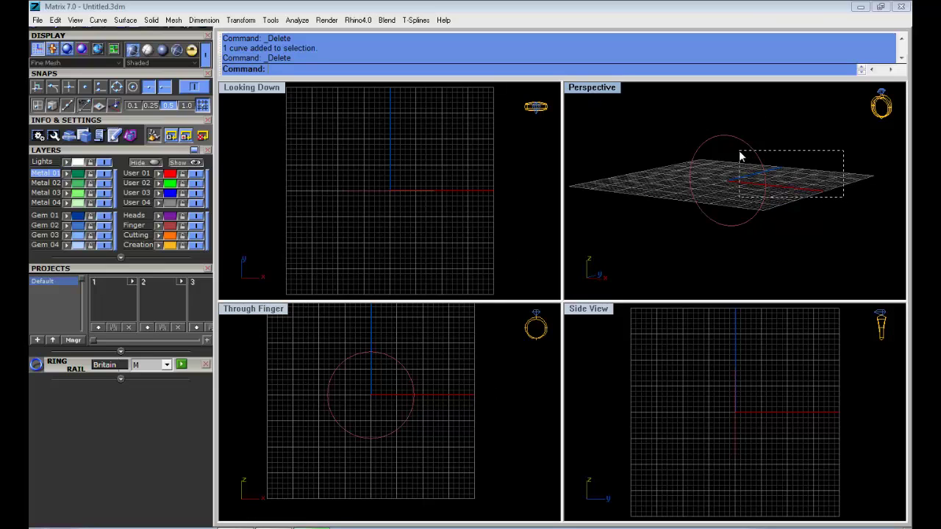
{"action": "left_click_drag", "start_coordinate": [843, 197], "coordinate": [739, 150]}
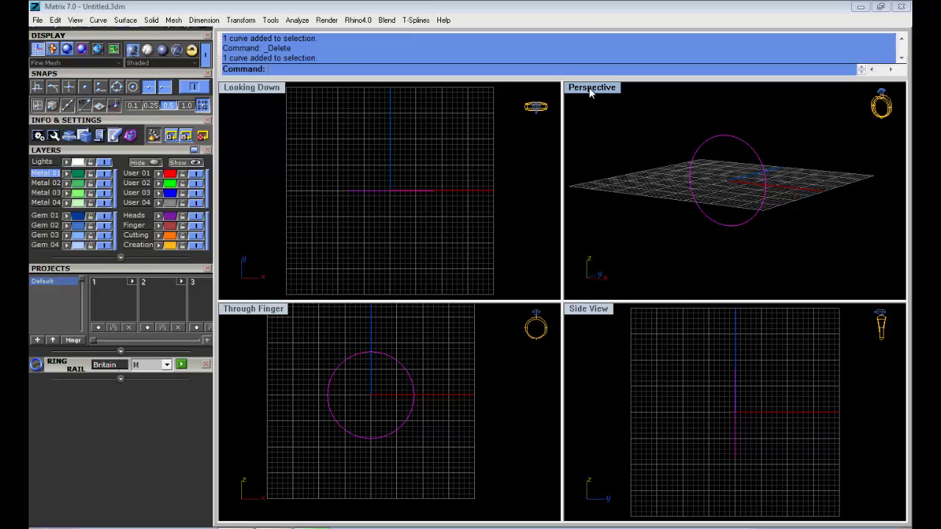
{"action": "double_click", "coordinate": [589, 89]}
{"action": "left_click_drag", "start_coordinate": [718, 240], "coordinate": [594, 198]}
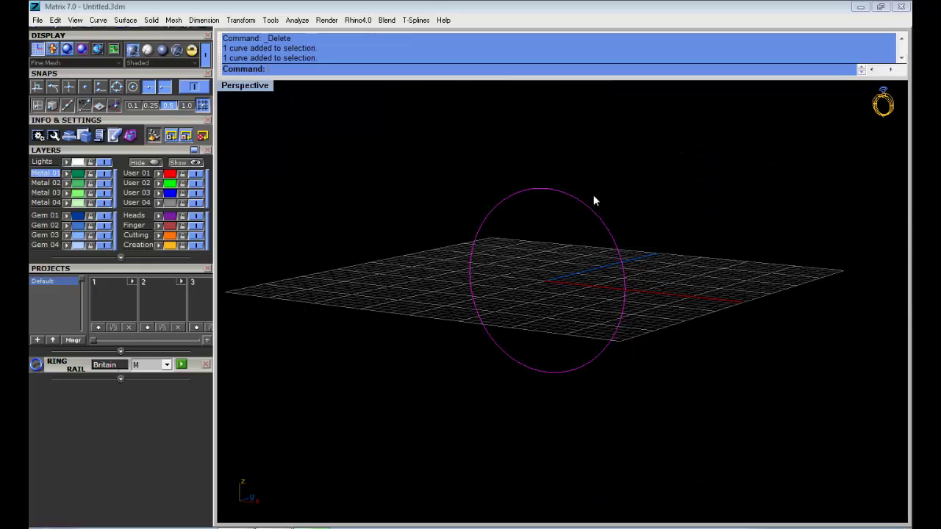
{"action": "middle_click", "coordinate": [593, 200]}
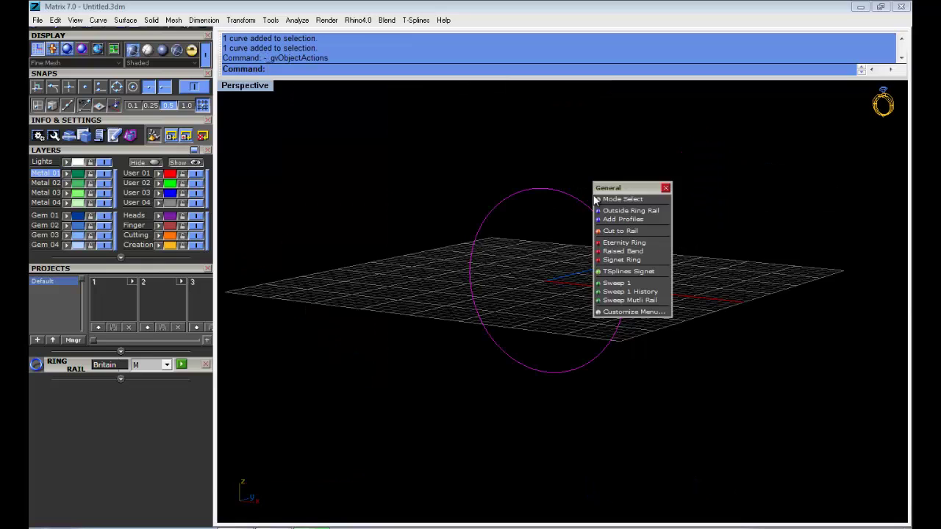
{"action": "left_click", "coordinate": [632, 210]}
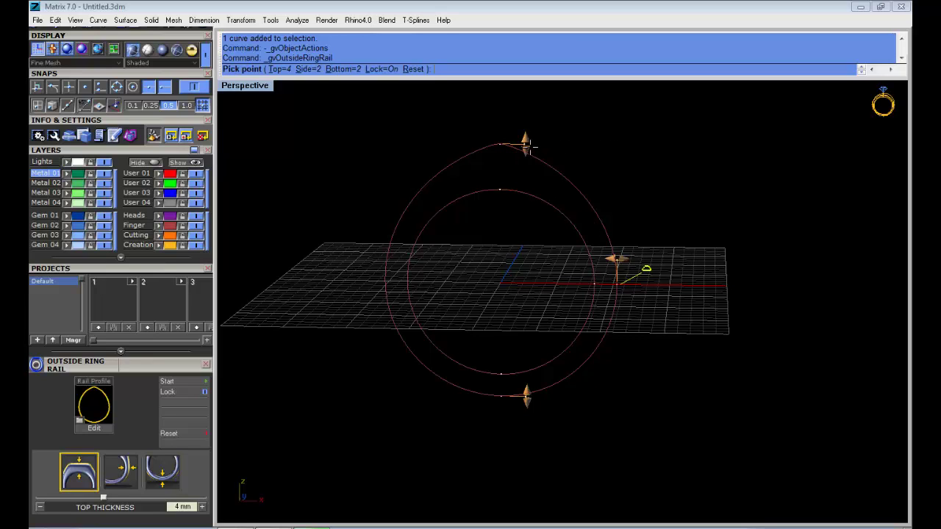
{"action": "left_click_drag", "start_coordinate": [525, 142], "coordinate": [524, 153]}
{"action": "right_click_drag", "start_coordinate": [659, 273], "coordinate": [668, 268]}
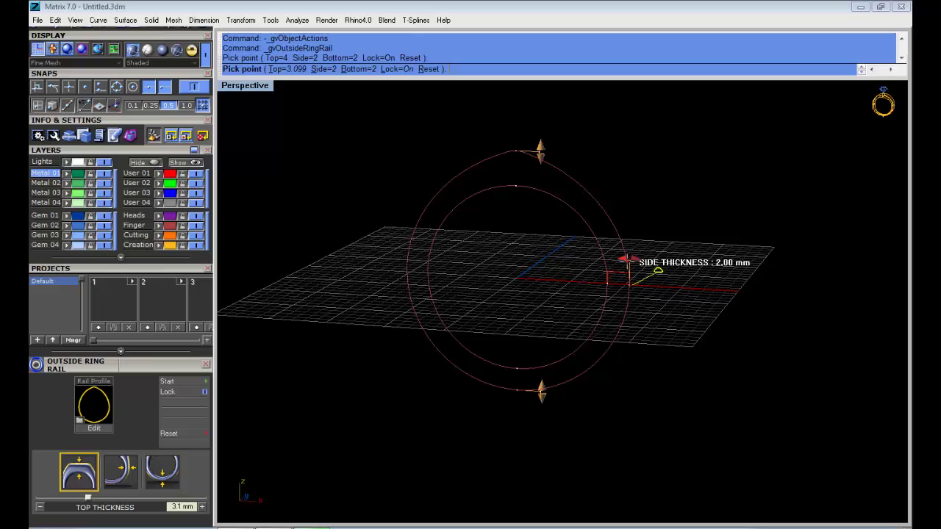
{"action": "left_click_drag", "start_coordinate": [630, 261], "coordinate": [626, 261]}
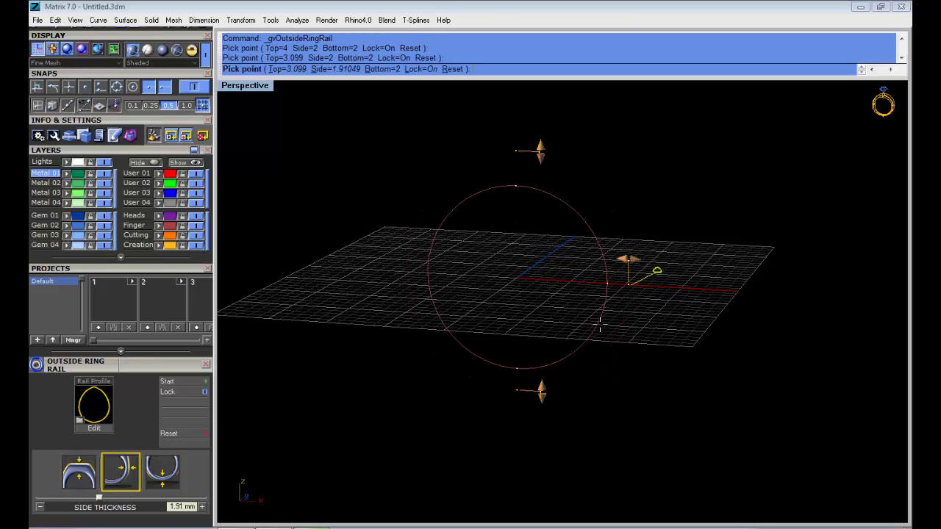
Browse the rail shape library and change the outside rail to a rounded shape with a shallow dip at its top.
{"action": "left_click", "coordinate": [83, 426]}
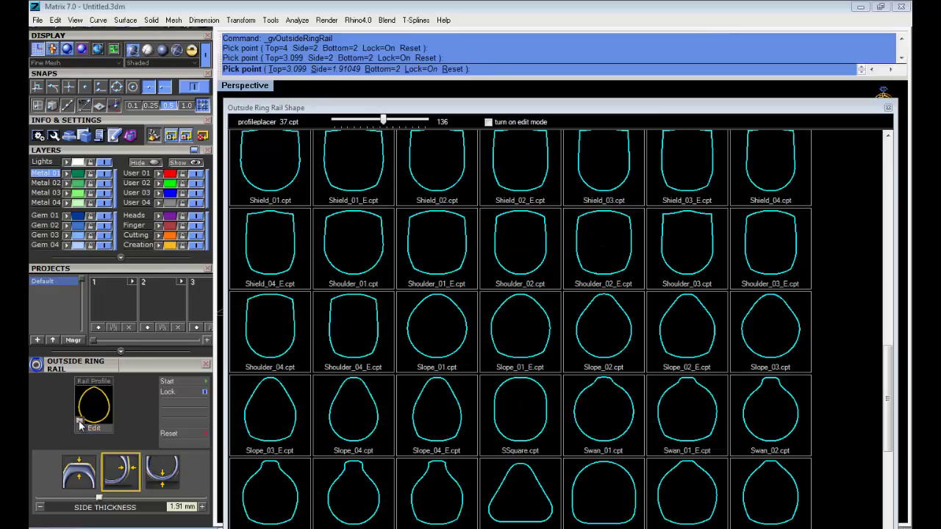
{"action": "mouse_move", "coordinate": [375, 119]}
{"action": "left_mouse_down"}
{"action": "mouse_move", "coordinate": [391, 120]}
{"action": "mouse_move", "coordinate": [360, 119]}
{"action": "left_mouse_up"}
{"action": "scroll", "coordinate": [474, 312], "scroll_direction": "up", "scroll_amount": 10}
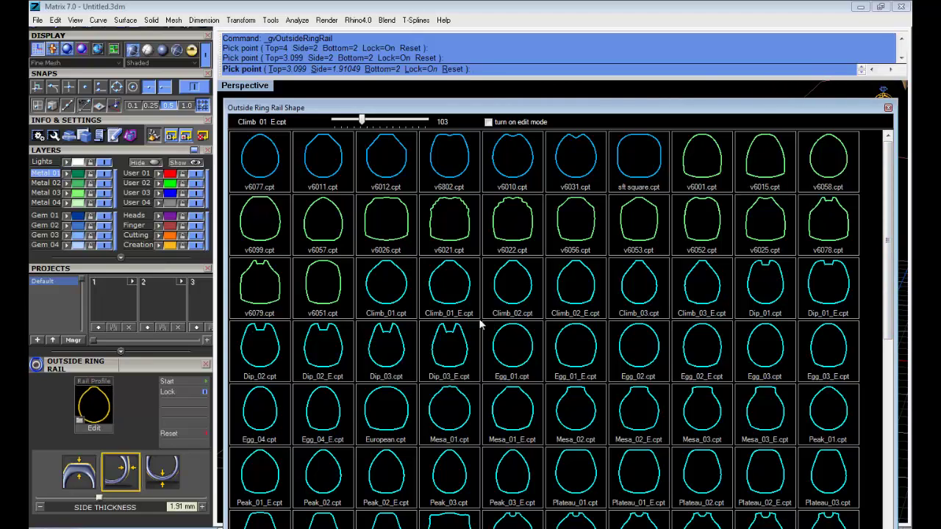
{"action": "scroll", "coordinate": [629, 459], "scroll_direction": "down", "scroll_amount": 1}
{"action": "scroll", "coordinate": [629, 459], "scroll_direction": "down", "scroll_amount": 10}
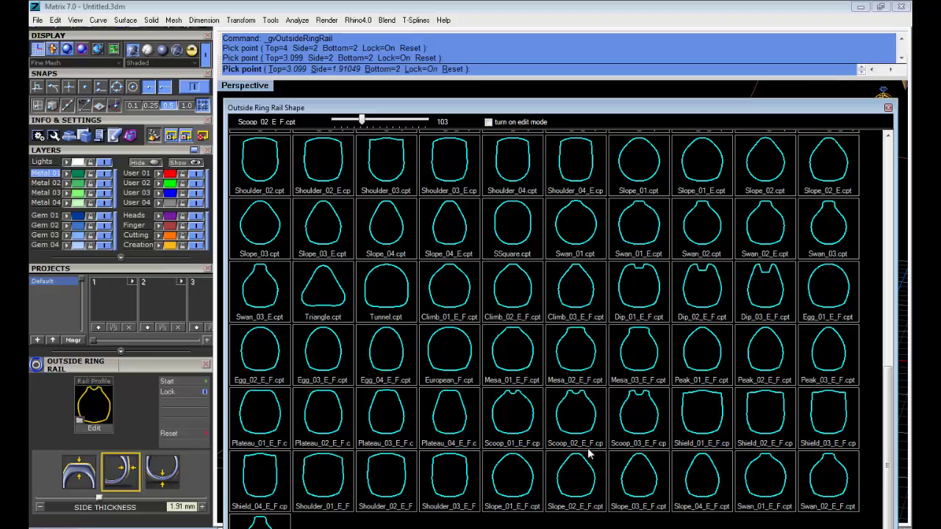
{"action": "scroll", "coordinate": [362, 360], "scroll_direction": "up", "scroll_amount": 5}
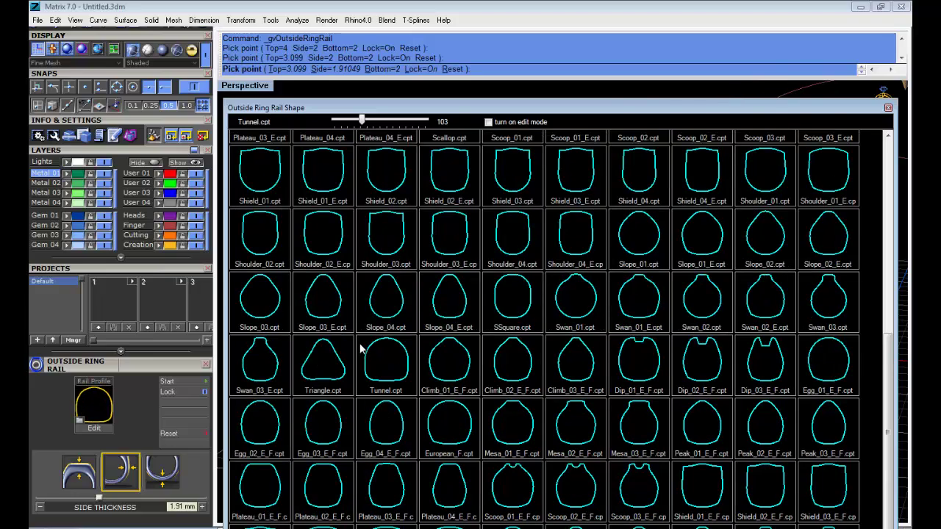
{"action": "scroll", "coordinate": [323, 319], "scroll_direction": "up", "scroll_amount": 4}
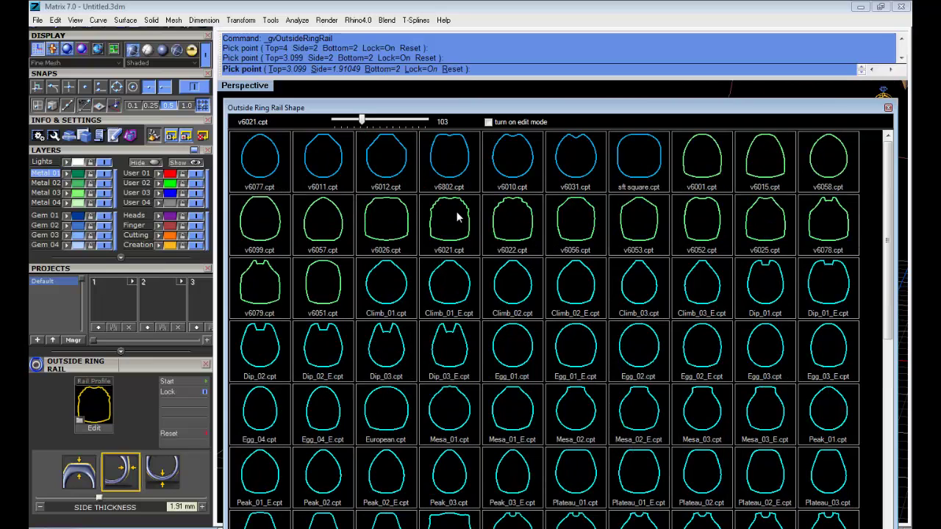
{"action": "left_click", "coordinate": [548, 217]}
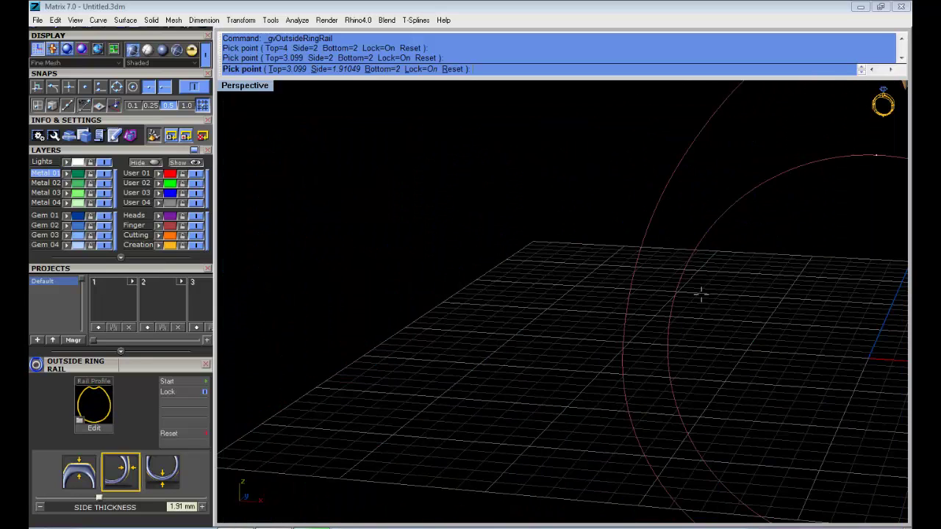
Reduce the outside rail's top thickness to about 1.42 mm and its side thickness to about 1.77 mm.
{"action": "scroll", "coordinate": [701, 294], "scroll_direction": "down", "scroll_amount": 8}
{"action": "right_click_drag", "start_coordinate": [721, 296], "coordinate": [602, 311], "text": "shift"}
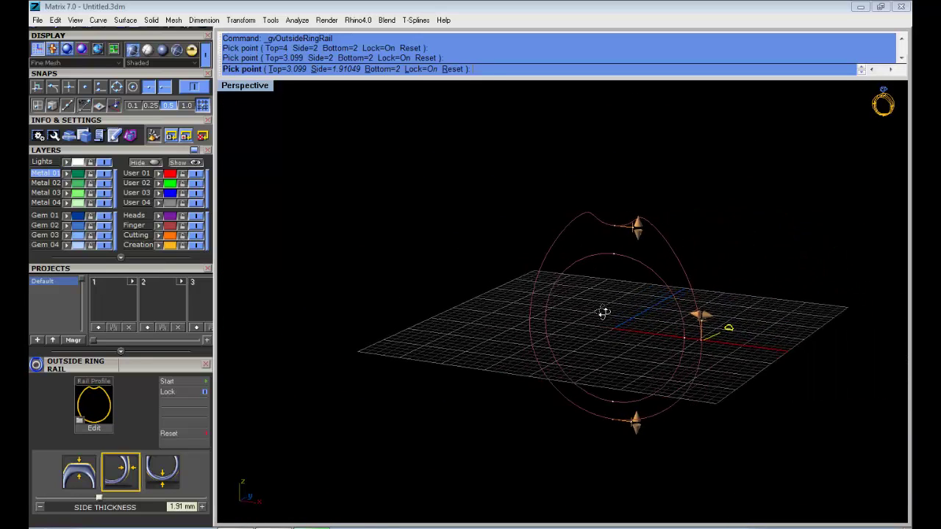
{"action": "left_click_drag", "start_coordinate": [637, 226], "coordinate": [638, 241]}
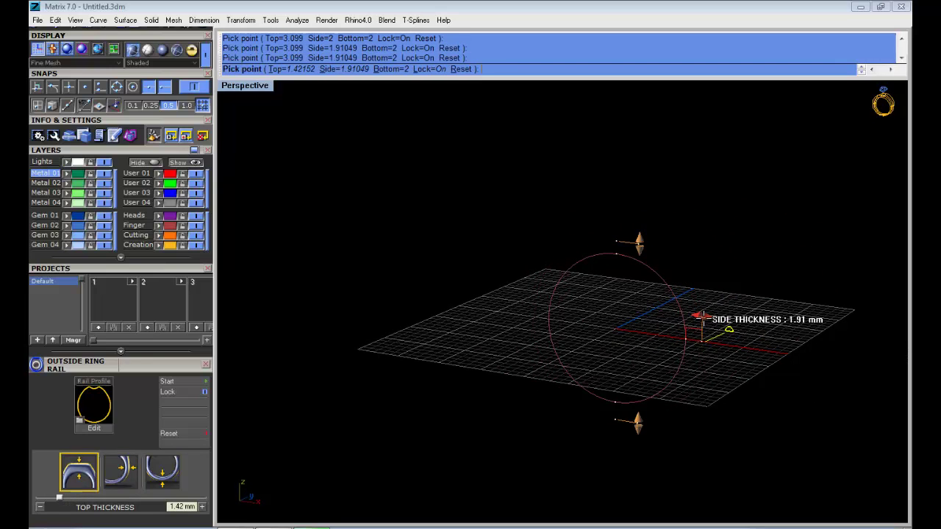
{"action": "mouse_move", "coordinate": [704, 318]}
{"action": "left_mouse_down"}
{"action": "mouse_move", "coordinate": [716, 319]}
{"action": "mouse_move", "coordinate": [701, 317]}
{"action": "left_mouse_up"}
{"action": "scroll", "coordinate": [684, 321], "scroll_direction": "up", "scroll_amount": 8}
{"action": "right_click_drag", "start_coordinate": [684, 320], "coordinate": [560, 498], "text": "shift"}
{"action": "scroll", "coordinate": [654, 323], "scroll_direction": "down", "scroll_amount": 8}
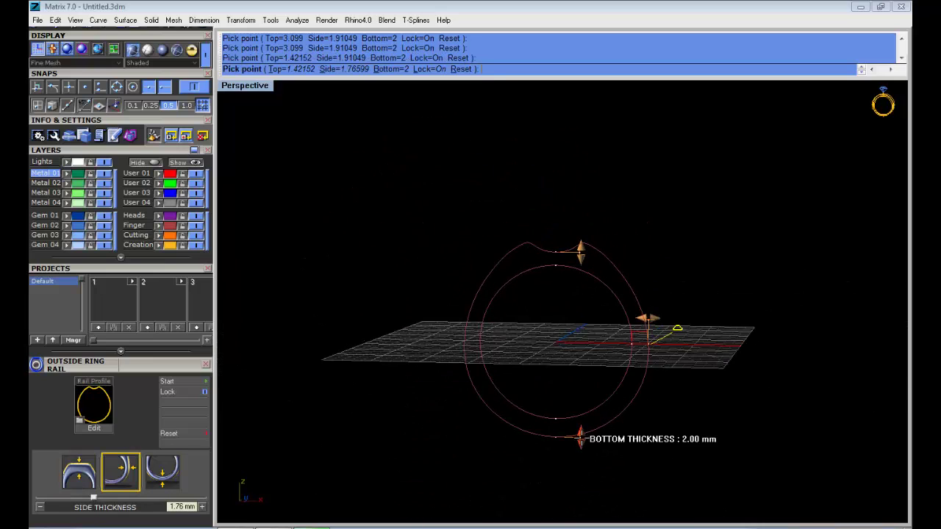
Reduce the outside rail's bottom thickness to 1.4 mm and finish the rail.
{"action": "left_click_drag", "start_coordinate": [580, 439], "coordinate": [580, 431]}
{"action": "right_click_drag", "start_coordinate": [594, 429], "coordinate": [677, 324]}
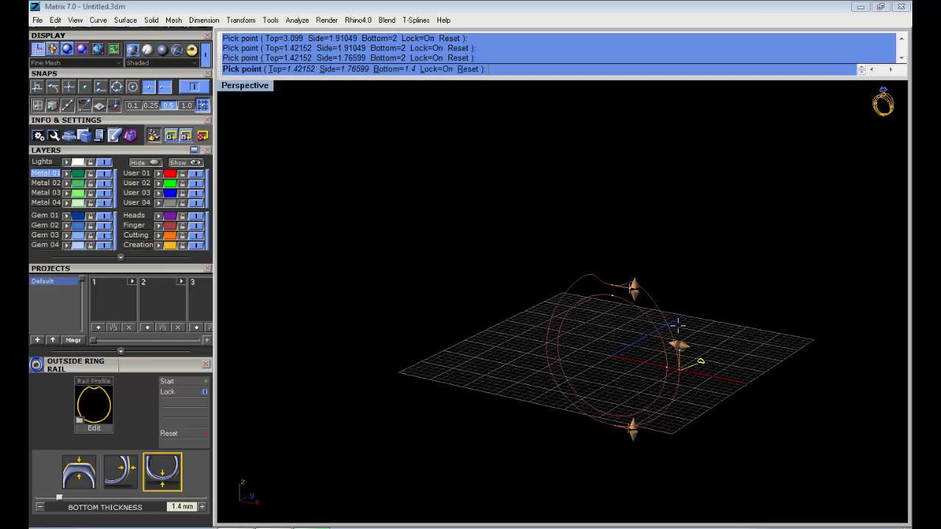
{"action": "scroll", "coordinate": [656, 326], "scroll_direction": "up", "scroll_amount": 1}
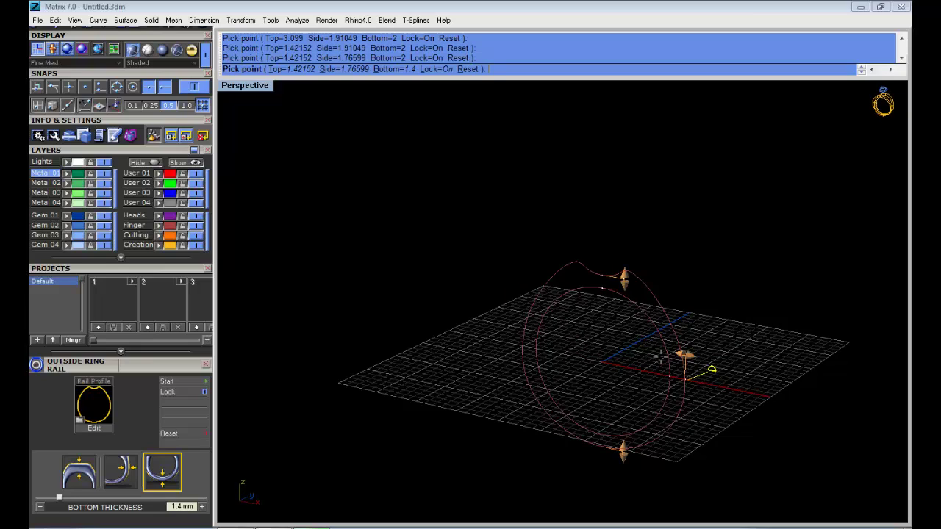
{"action": "right_click_drag", "start_coordinate": [645, 390], "coordinate": [615, 218]}
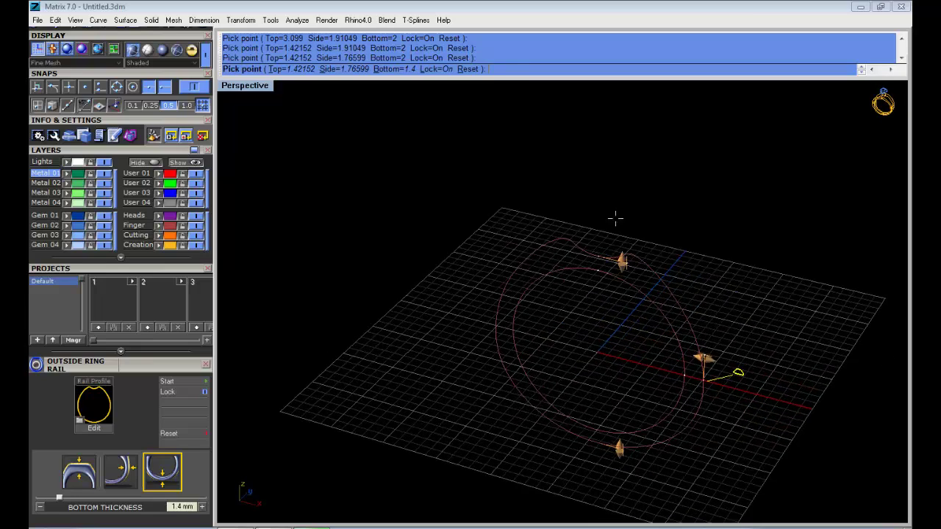
{"action": "right_click", "coordinate": [600, 335]}
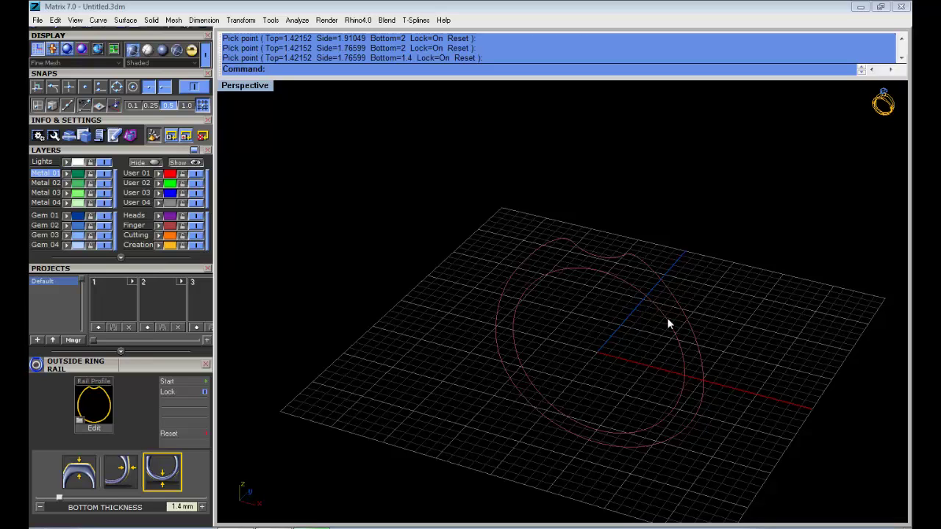
Add a profile at the base of the inner ring rail using the domed shape profileplacer_01.
{"action": "right_click_drag", "start_coordinate": [672, 341], "coordinate": [659, 347]}
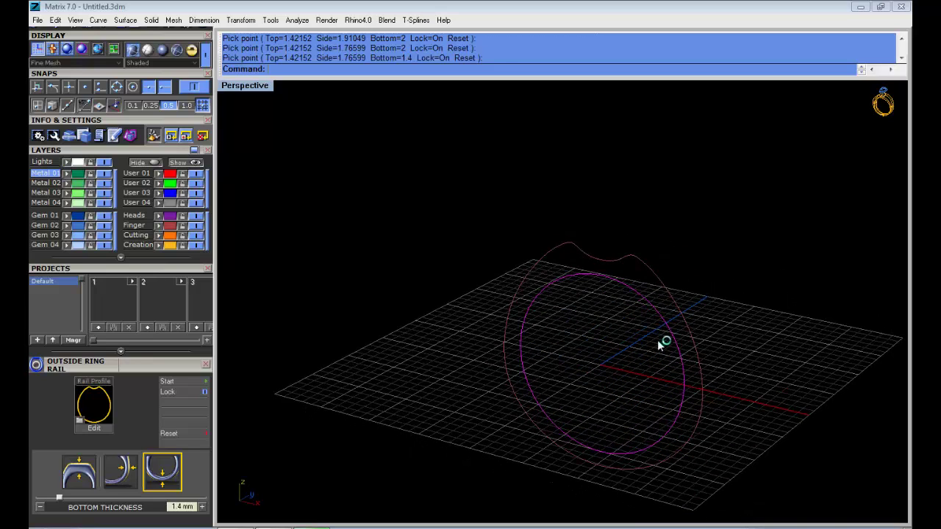
{"action": "middle_click", "coordinate": [659, 345]}
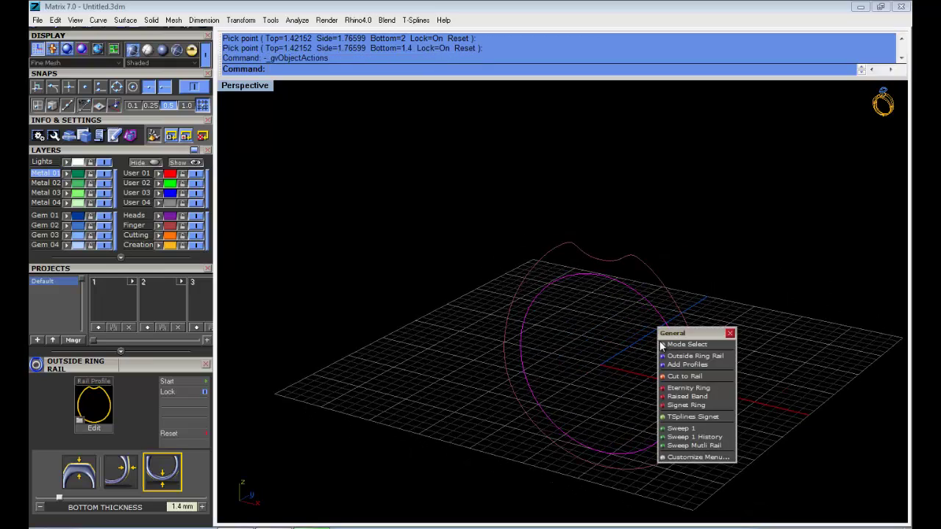
{"action": "left_click", "coordinate": [704, 363]}
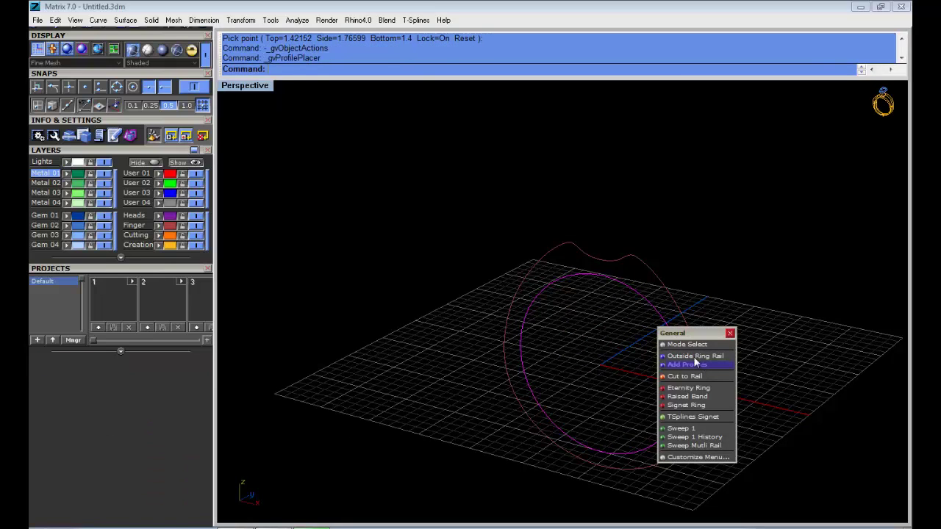
{"action": "right_click_drag", "start_coordinate": [629, 435], "coordinate": [621, 357]}
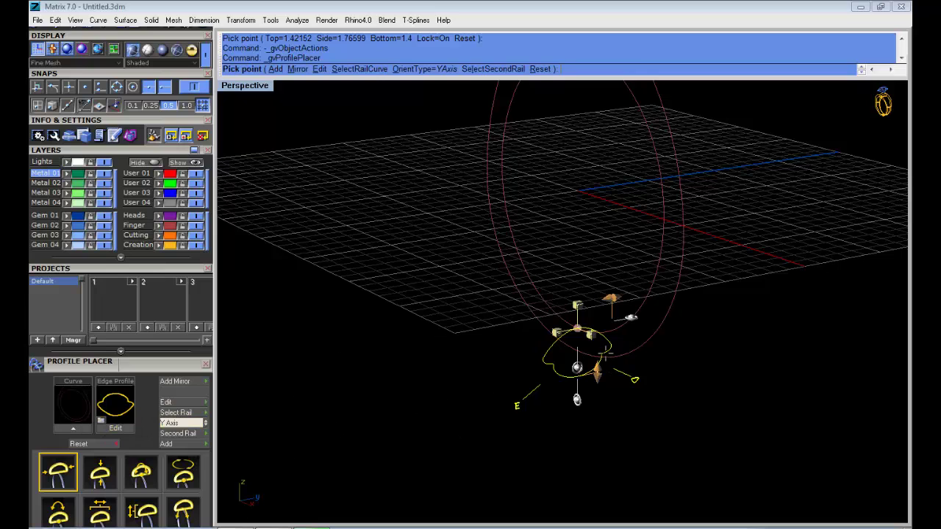
{"action": "left_click", "coordinate": [108, 429]}
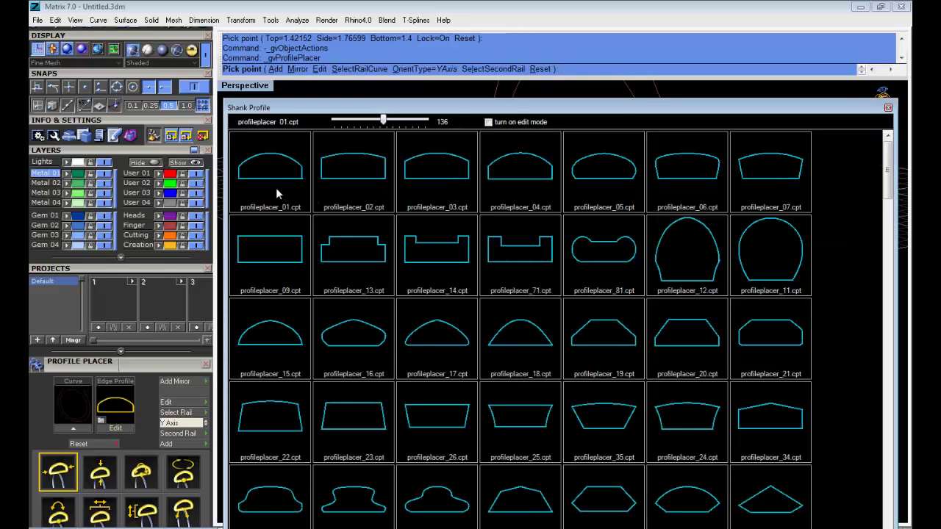
{"action": "left_click", "coordinate": [274, 166]}
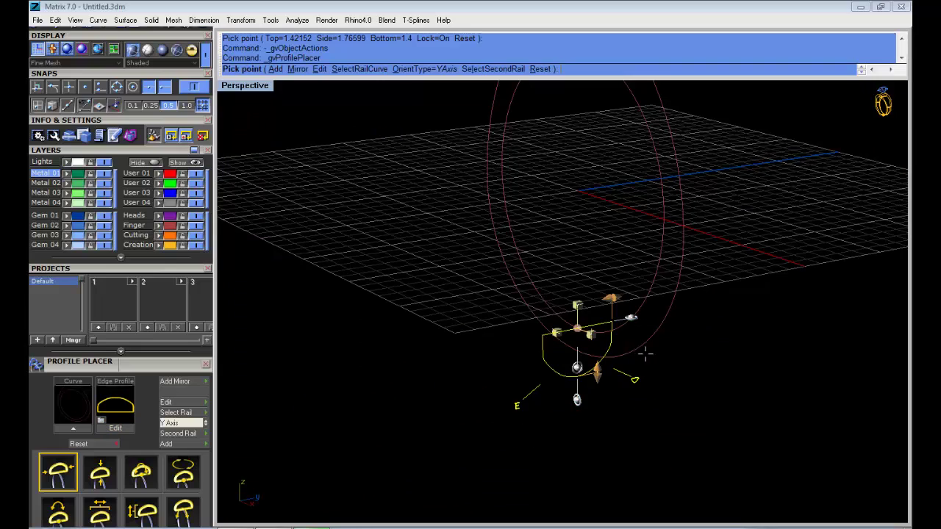
Fit the base profile's height to the gap between the rails by assigning the outside rail as its second rail.
{"action": "right_click_drag", "start_coordinate": [577, 398], "coordinate": [516, 366]}
{"action": "right_click_drag", "start_coordinate": [730, 457], "coordinate": [566, 389]}
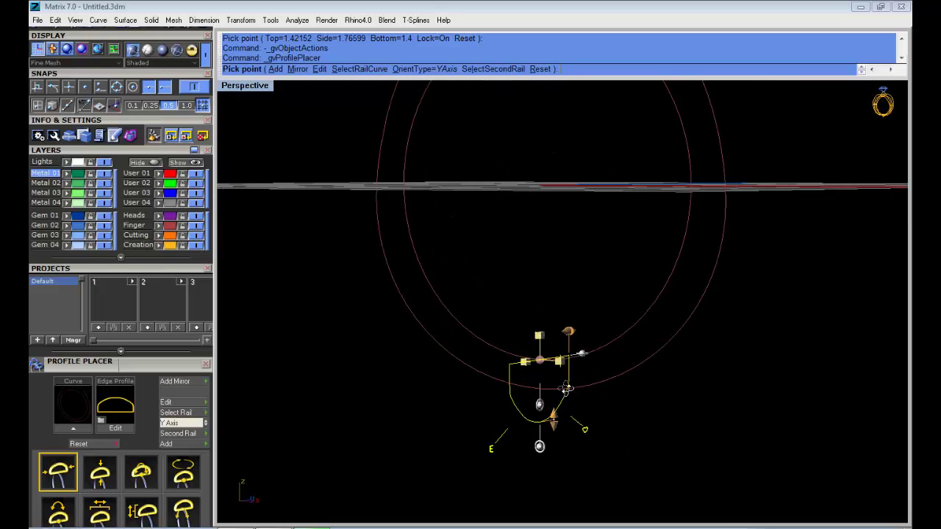
{"action": "scroll", "coordinate": [545, 359], "scroll_direction": "up", "scroll_amount": 4}
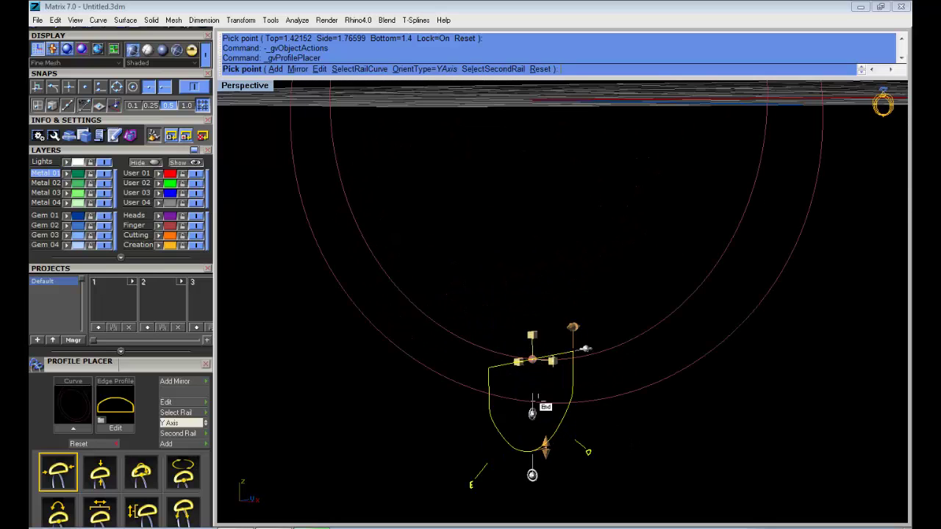
{"action": "scroll", "coordinate": [547, 400], "scroll_direction": "down", "scroll_amount": 5}
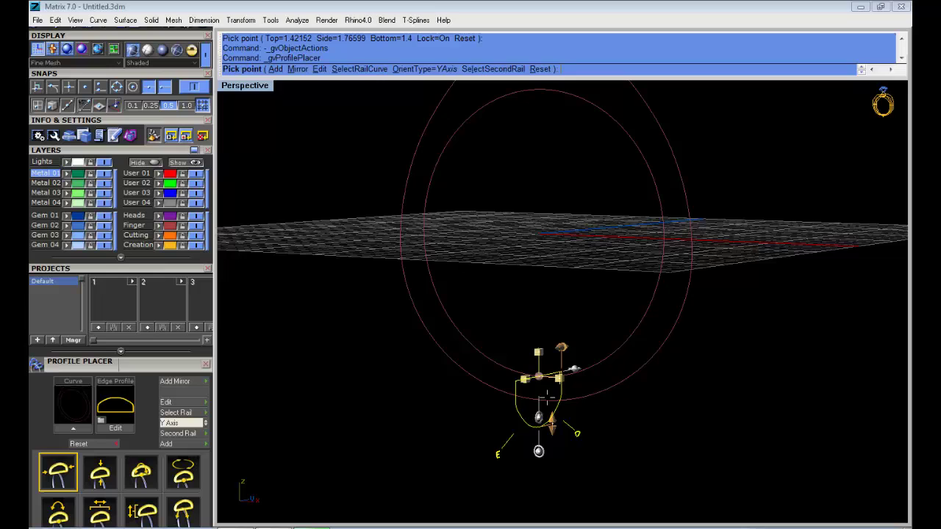
{"action": "right_click_drag", "start_coordinate": [555, 399], "coordinate": [559, 381]}
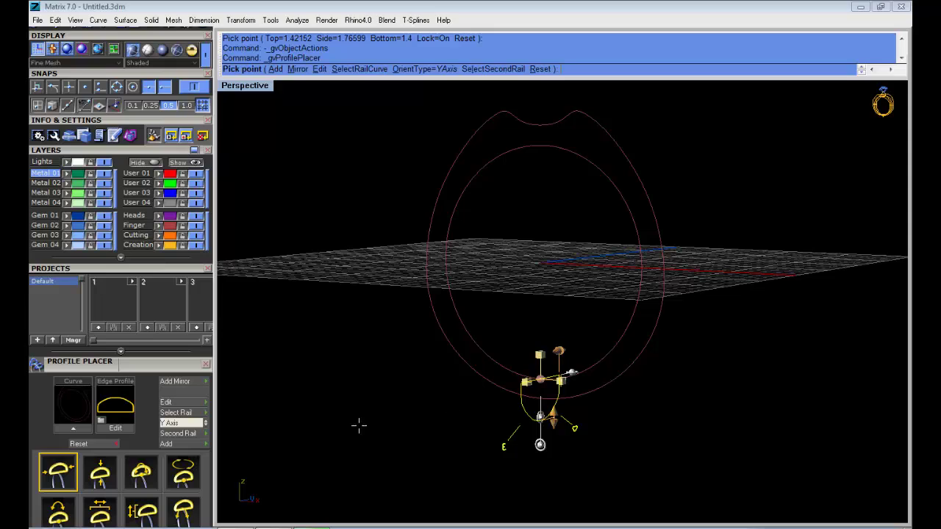
{"action": "left_click", "coordinate": [181, 440]}
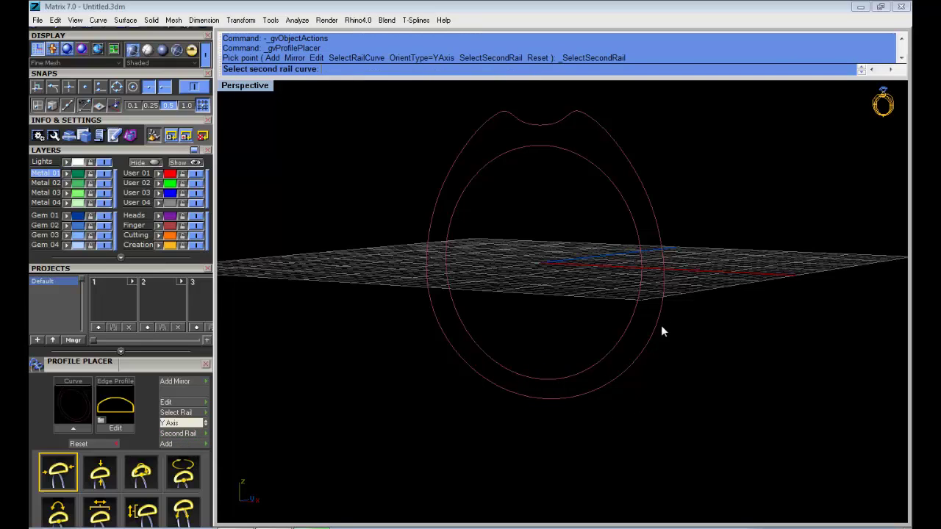
{"action": "left_click", "coordinate": [613, 377]}
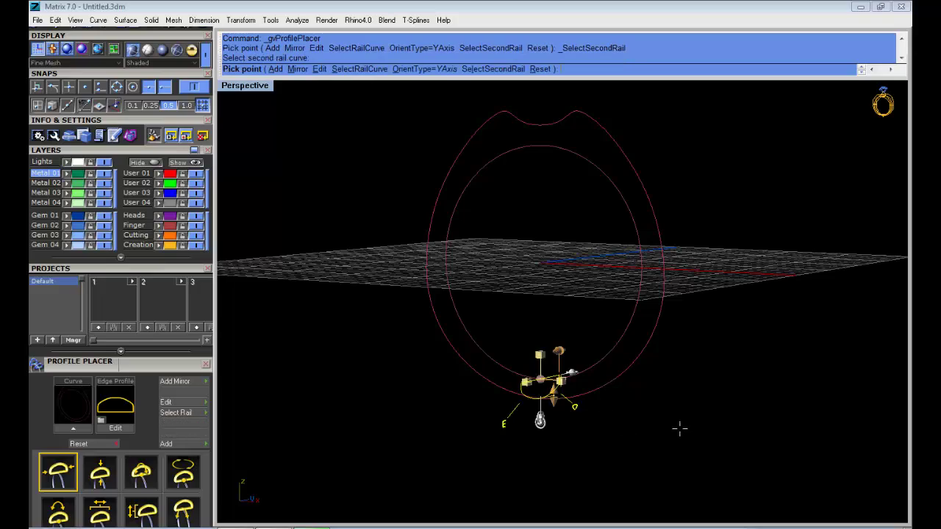
Narrow the base profile's width symmetrically while keeping it fitted between the inner and outside rails.
{"action": "right_click_drag", "start_coordinate": [679, 428], "coordinate": [537, 416]}
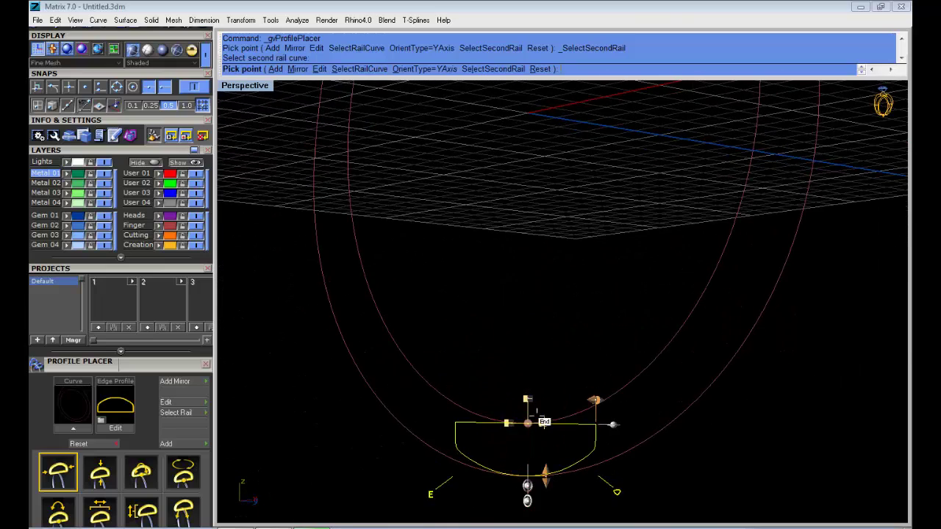
{"action": "scroll", "coordinate": [537, 414], "scroll_direction": "down", "scroll_amount": 4}
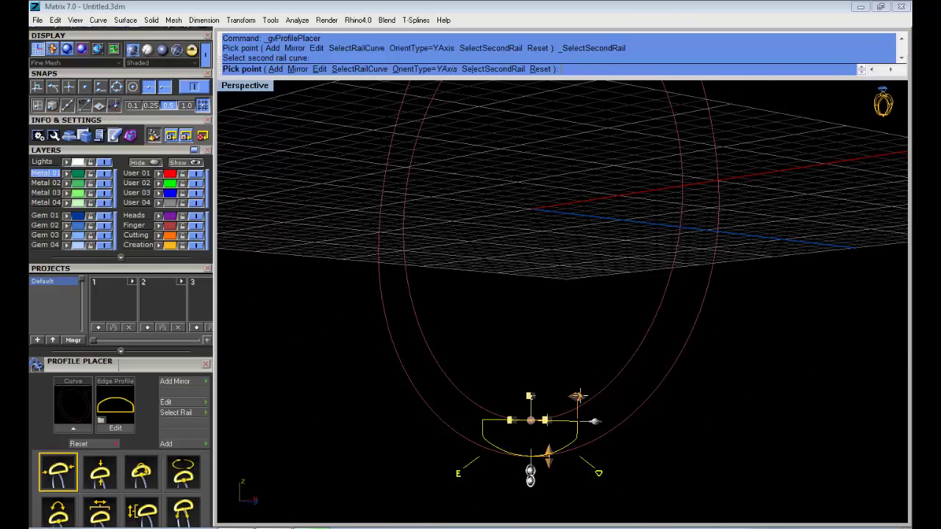
{"action": "mouse_move", "coordinate": [577, 397]}
{"action": "left_click_drag", "start_coordinate": [578, 397], "coordinate": [555, 396]}
{"action": "right_click_drag", "start_coordinate": [571, 331], "coordinate": [572, 274]}
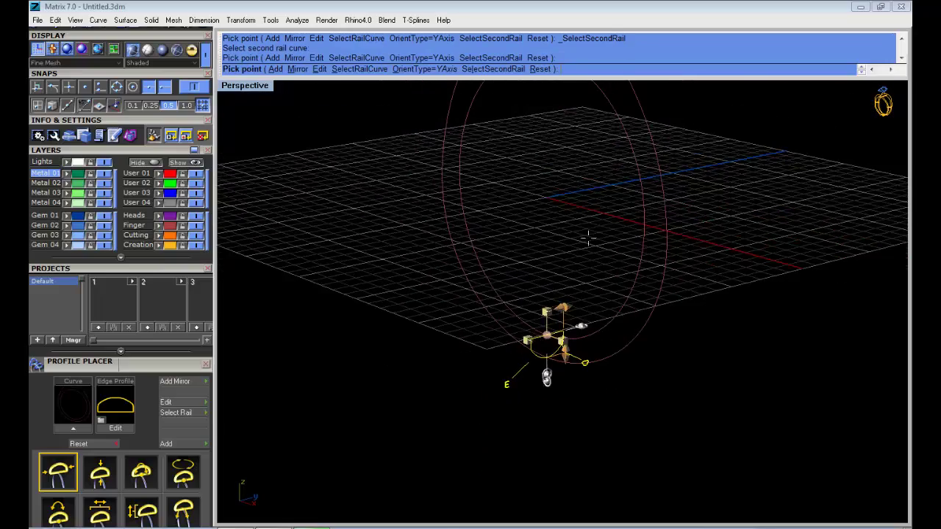
{"action": "right_click_drag", "start_coordinate": [588, 236], "coordinate": [547, 382]}
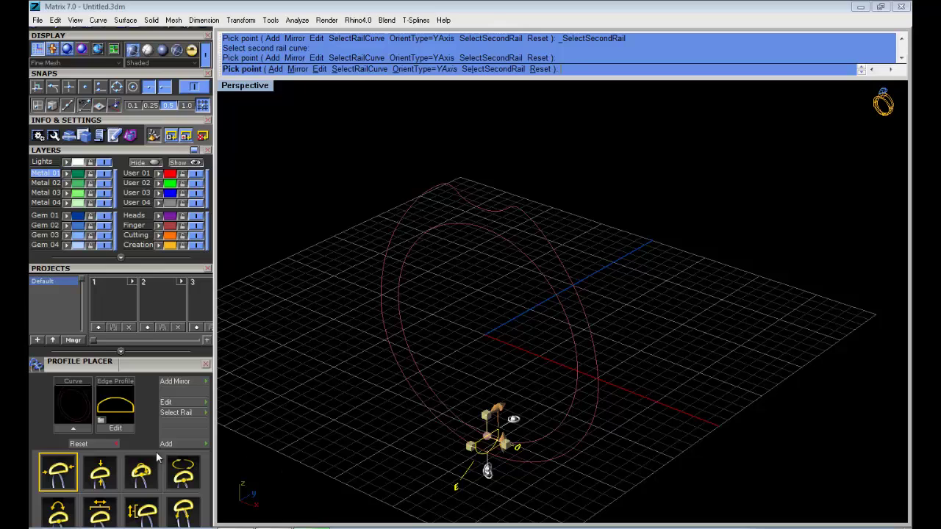
Add a second profile on one upper shoulder of the ring, at about position 60 on the inner rail.
{"action": "left_click", "coordinate": [178, 446]}
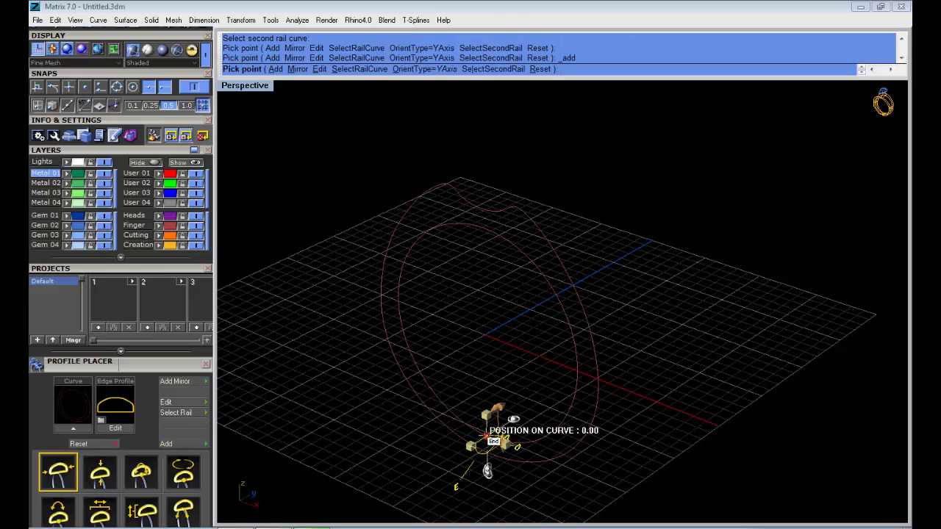
{"action": "left_click", "coordinate": [490, 440]}
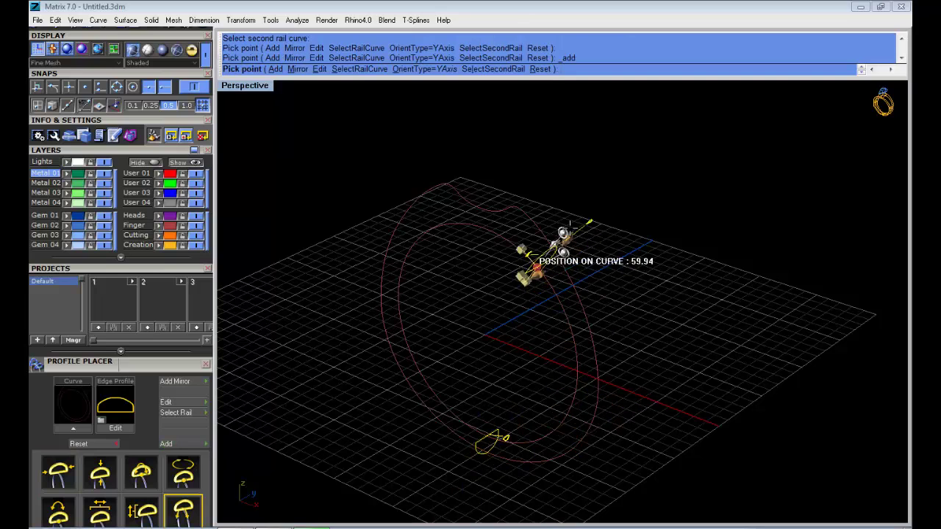
{"action": "left_click", "coordinate": [560, 247]}
{"action": "right_click_drag", "start_coordinate": [560, 247], "coordinate": [534, 282]}
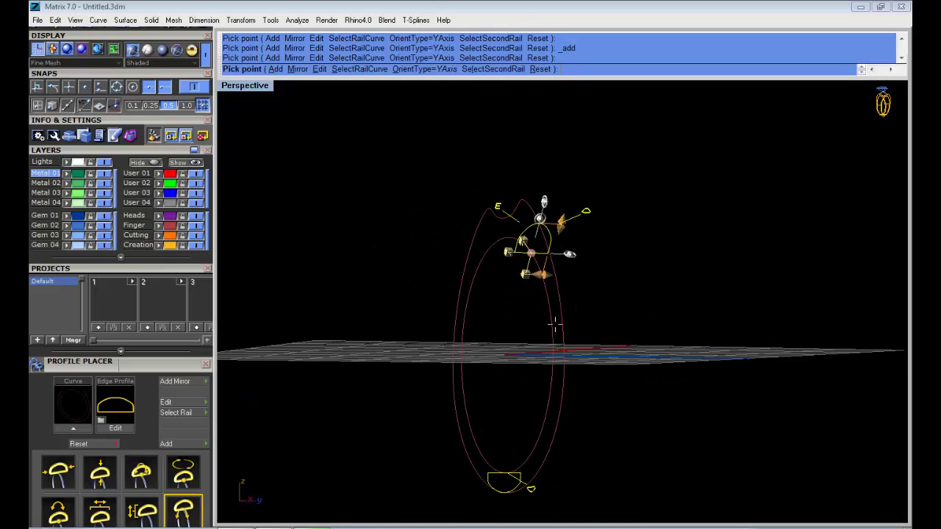
{"action": "right_click_drag", "start_coordinate": [554, 325], "coordinate": [573, 294]}
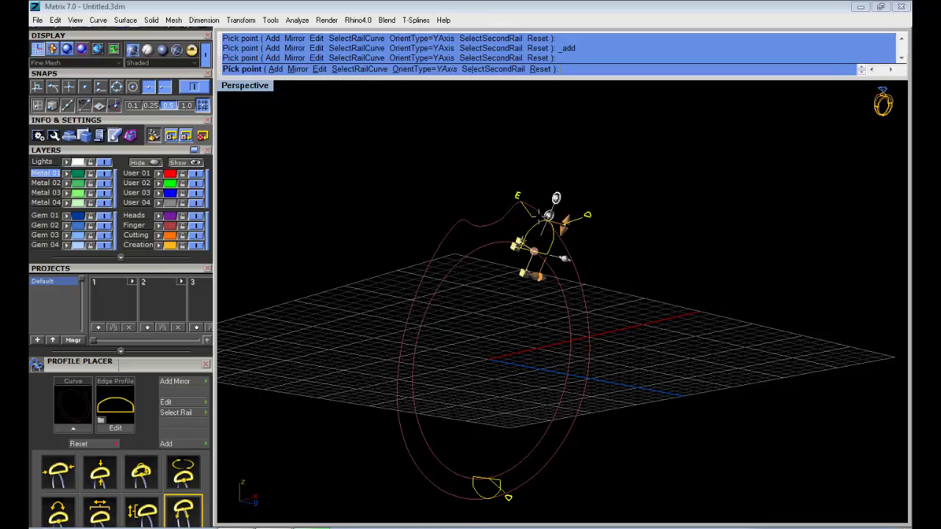
{"action": "scroll", "coordinate": [563, 258], "scroll_direction": "up", "scroll_amount": 2}
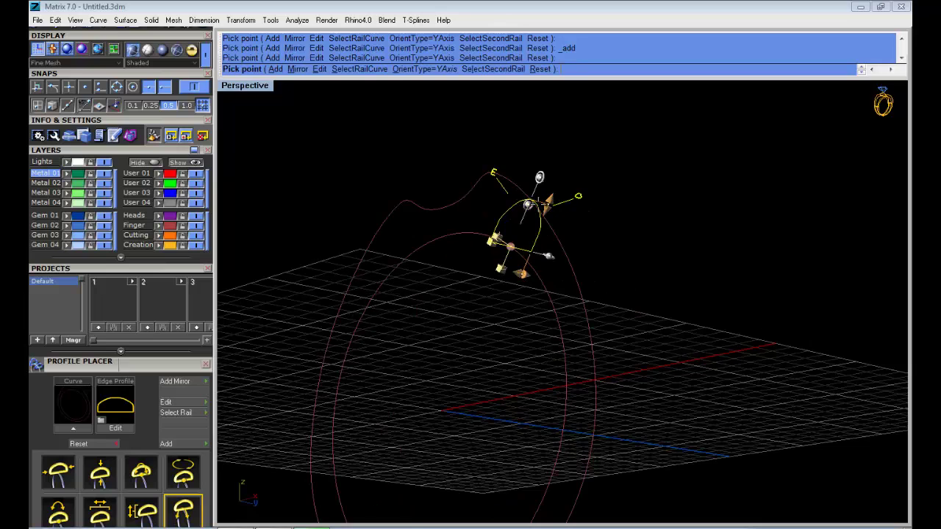
{"action": "scroll", "coordinate": [537, 205], "scroll_direction": "up", "scroll_amount": 2}
{"action": "right_click_drag", "start_coordinate": [534, 212], "coordinate": [483, 434]}
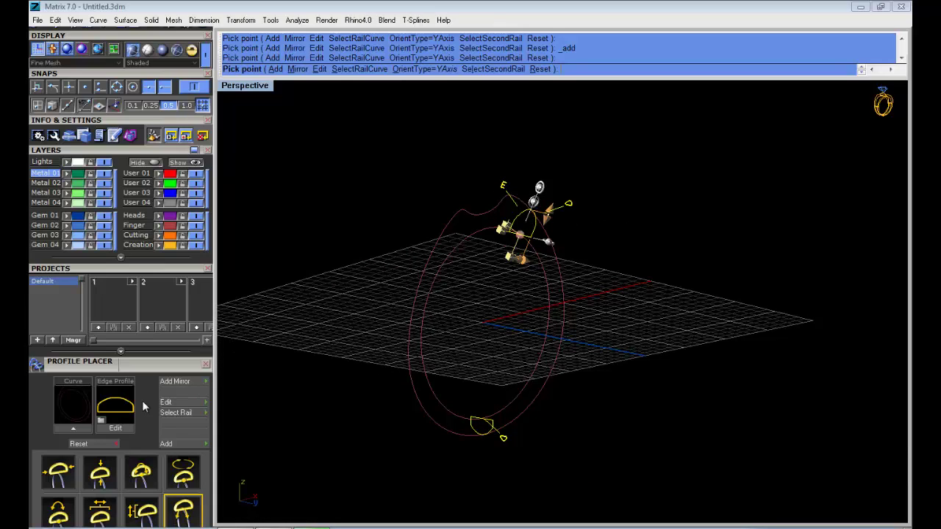
Change the shoulder profile to the triangular shape profileplacer_30 from the shank profile library.
{"action": "left_click", "coordinate": [114, 423]}
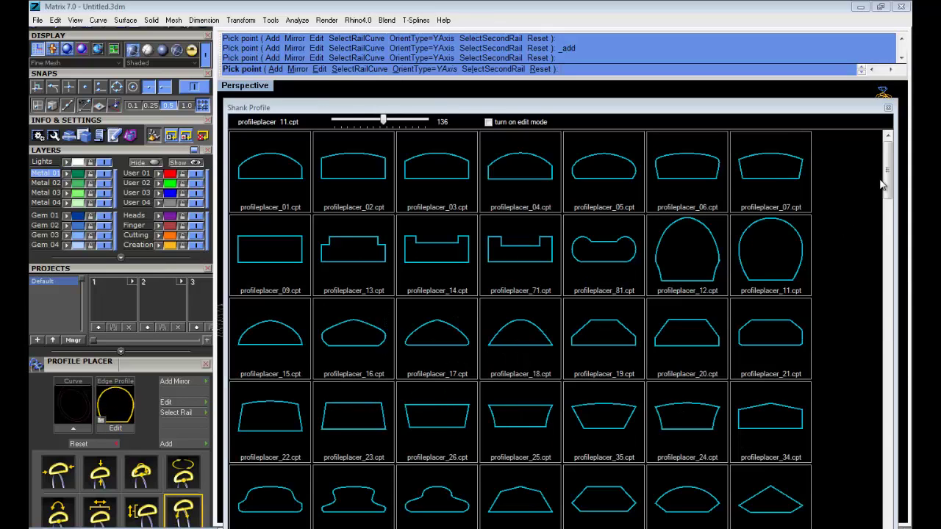
{"action": "scroll", "coordinate": [886, 197], "scroll_direction": "down", "scroll_amount": 5}
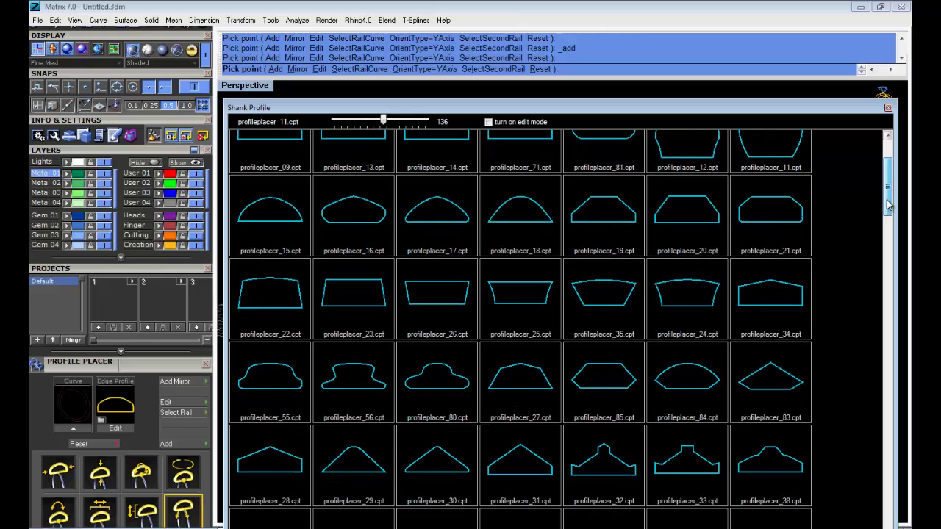
{"action": "left_click", "coordinate": [431, 474]}
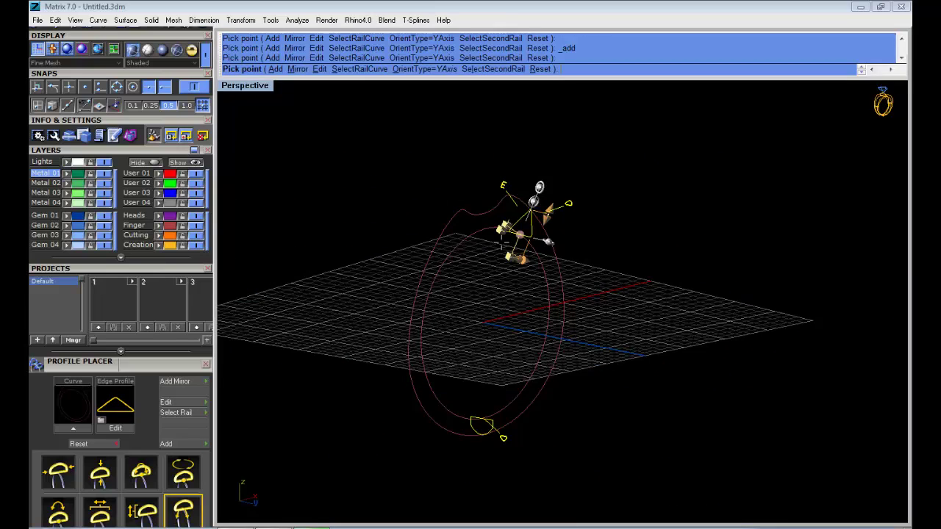
{"action": "right_click_drag", "start_coordinate": [504, 243], "coordinate": [546, 152]}
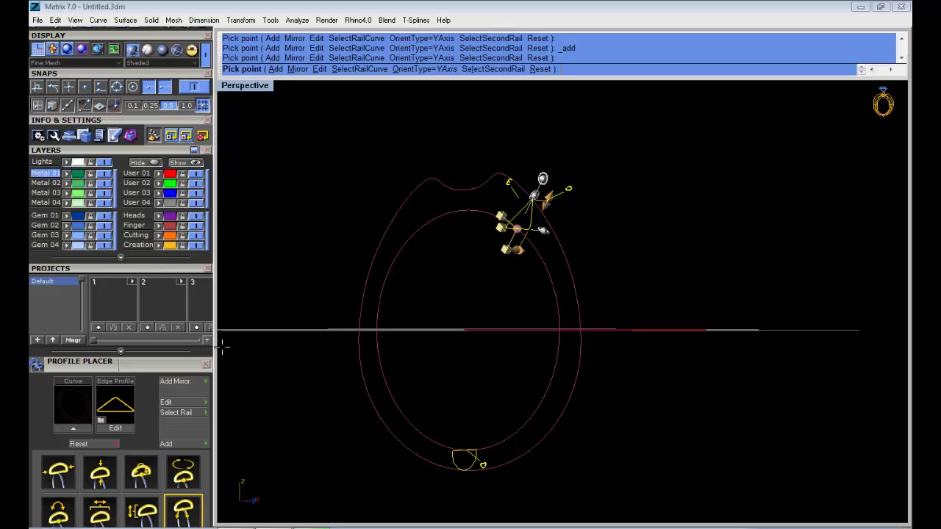
Mirror the triangular profile to the opposite shoulder, reposition the pair at about 60.69 on the curve and finish placing profiles.
{"action": "left_click", "coordinate": [179, 381]}
{"action": "right_click_drag", "start_coordinate": [668, 267], "coordinate": [646, 291]}
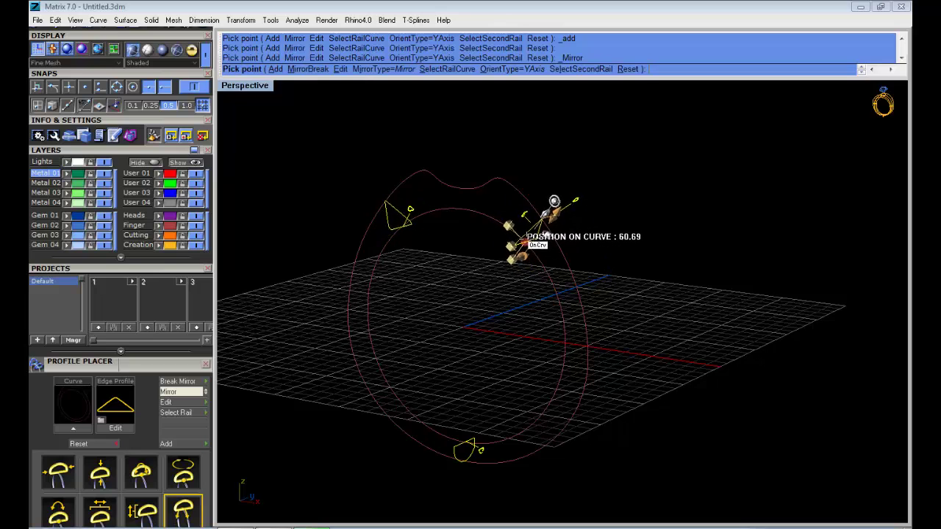
{"action": "left_click", "coordinate": [526, 242]}
{"action": "right_click_drag", "start_coordinate": [514, 330], "coordinate": [478, 241]}
{"action": "right_click", "coordinate": [474, 279]}
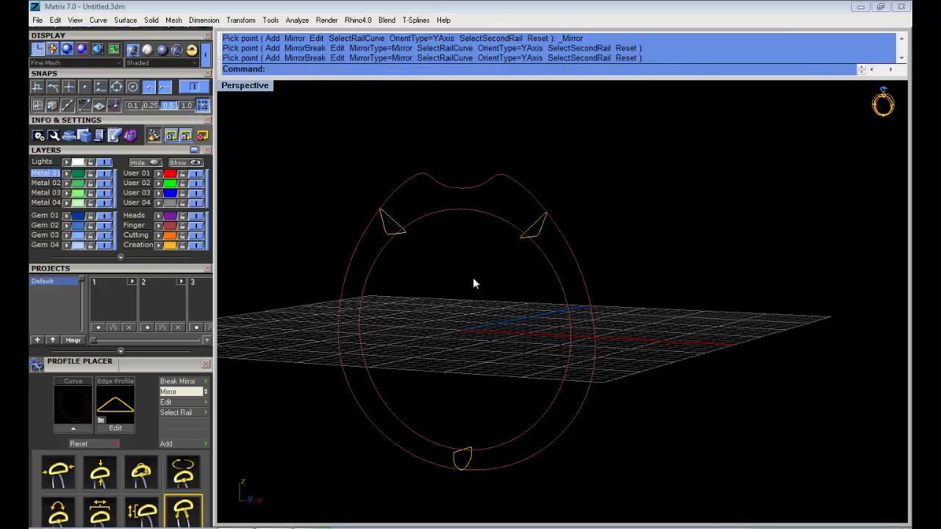
{"action": "right_click_drag", "start_coordinate": [472, 277], "coordinate": [523, 290]}
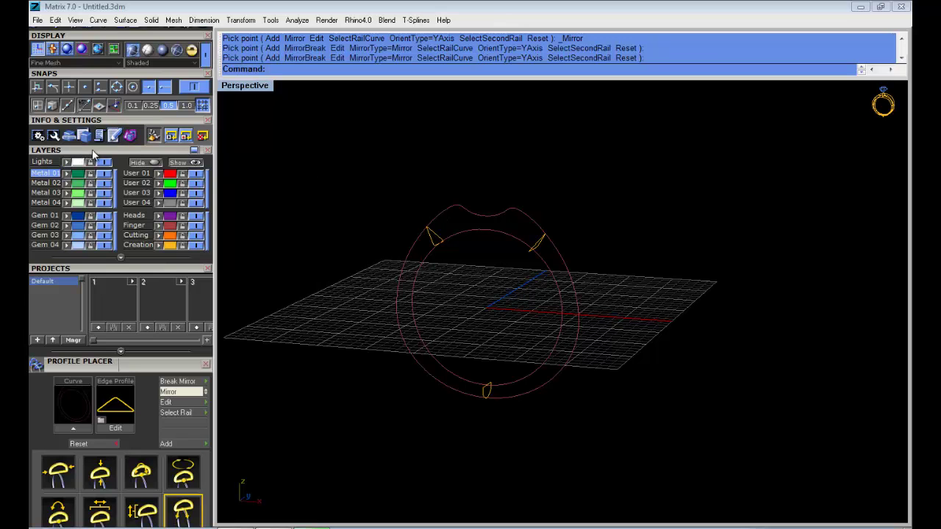
Start a Sweep 2 with the inner finger rail as first rail and the outside rail as second rail.
{"action": "left_click_drag", "start_coordinate": [91, 149], "coordinate": [89, 332]}
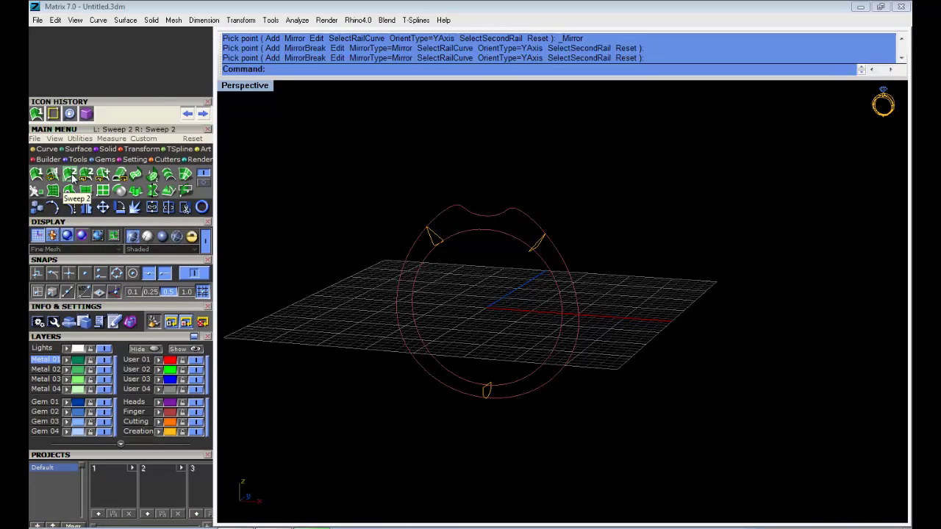
{"action": "left_click", "coordinate": [70, 175]}
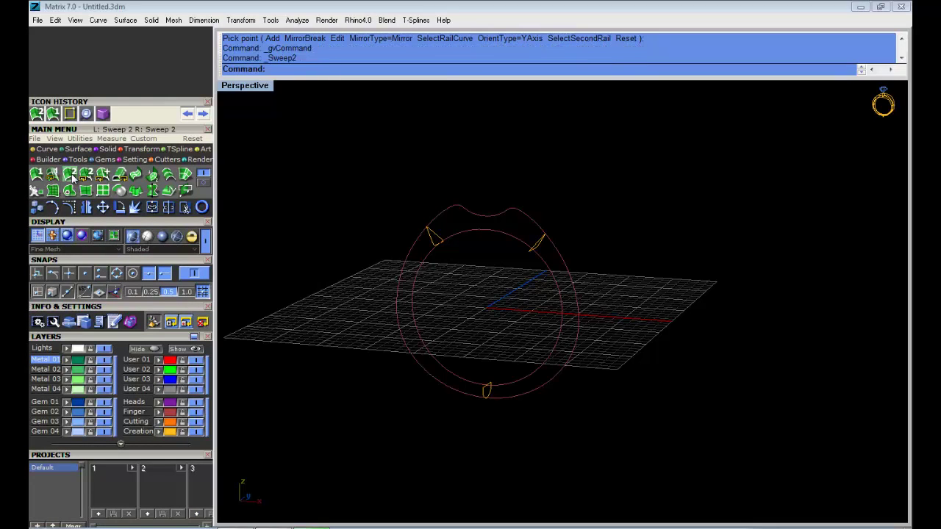
{"action": "left_click", "coordinate": [500, 236]}
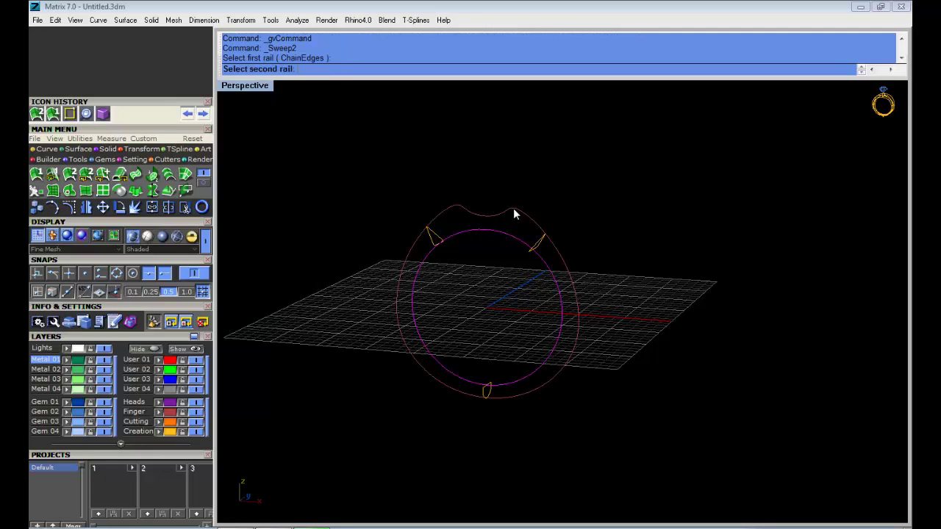
{"action": "left_click", "coordinate": [514, 212]}
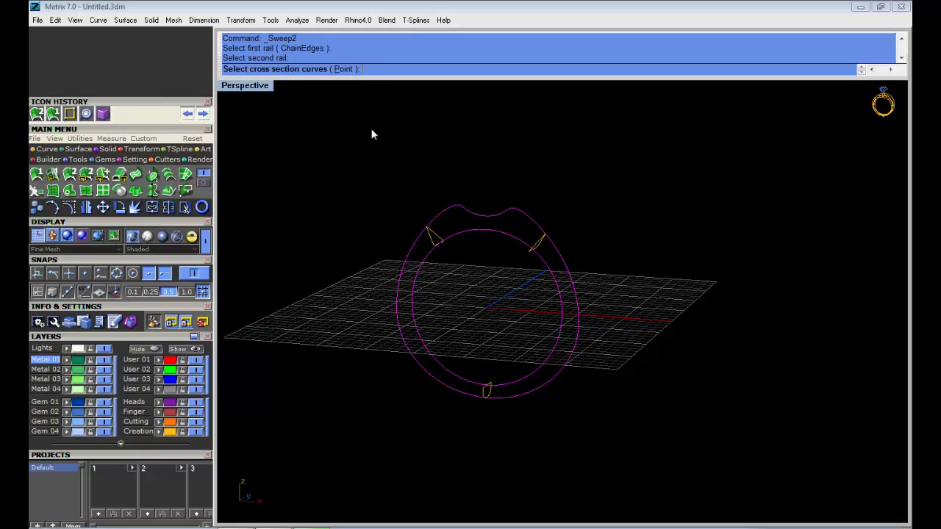
Use both shoulder profiles and the base profile as the sweep's cross sections and accept their curve seams.
{"action": "right_click_drag", "start_coordinate": [371, 128], "coordinate": [459, 220]}
{"action": "left_click_drag", "start_coordinate": [397, 198], "coordinate": [479, 267]}
{"action": "left_click_drag", "start_coordinate": [485, 140], "coordinate": [622, 266]}
{"action": "left_click_drag", "start_coordinate": [456, 319], "coordinate": [527, 441]}
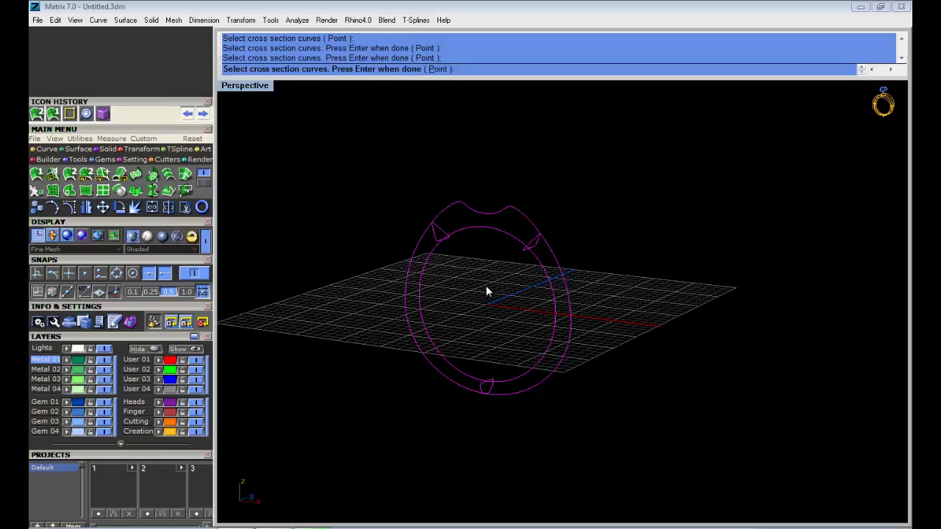
{"action": "key", "text": "Return"}
{"action": "right_click_drag", "start_coordinate": [510, 305], "coordinate": [489, 296]}
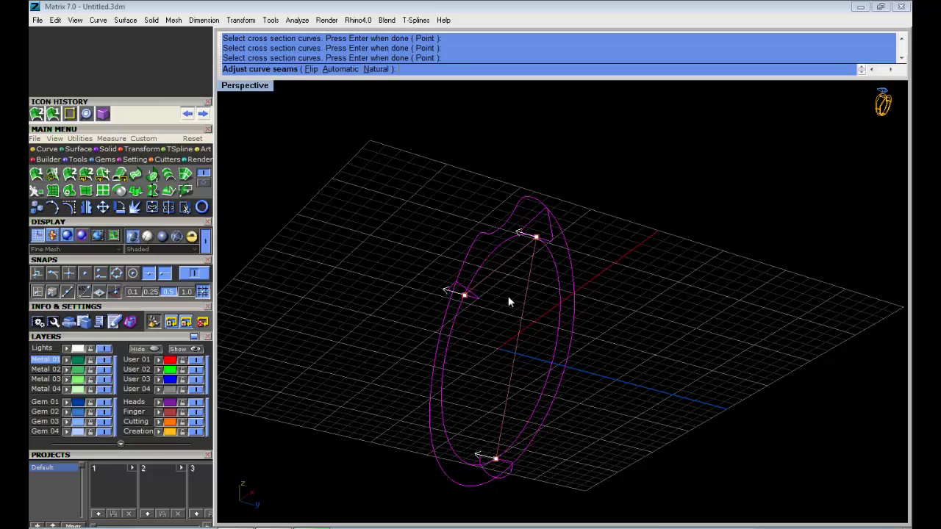
{"action": "key", "text": "Return"}
Make the two-rail sweep a closed sweep and preview it around the whole ring.
{"action": "right_click_drag", "start_coordinate": [507, 295], "coordinate": [349, 364]}
{"action": "left_click", "coordinate": [318, 310]}
{"action": "left_click", "coordinate": [371, 340]}
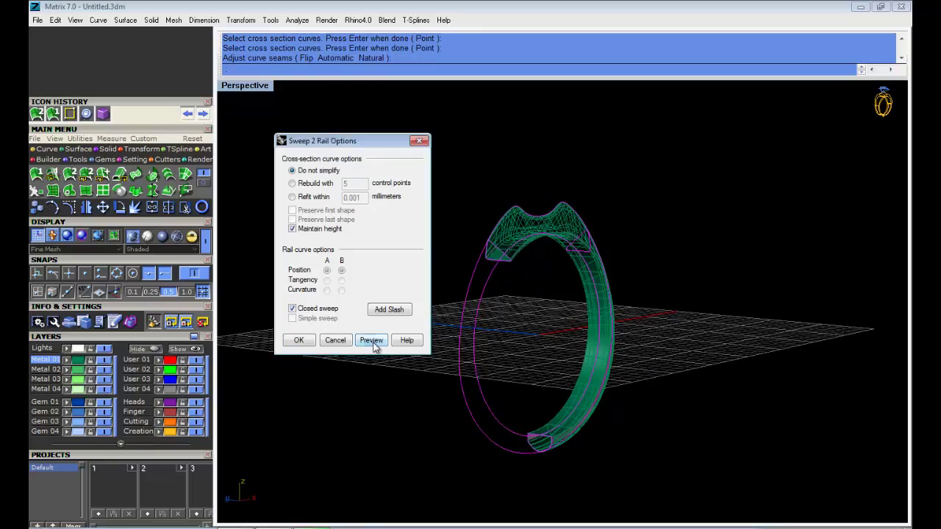
{"action": "right_click_drag", "start_coordinate": [818, 249], "coordinate": [612, 212]}
{"action": "scroll", "coordinate": [612, 213], "scroll_direction": "up", "scroll_amount": 4}
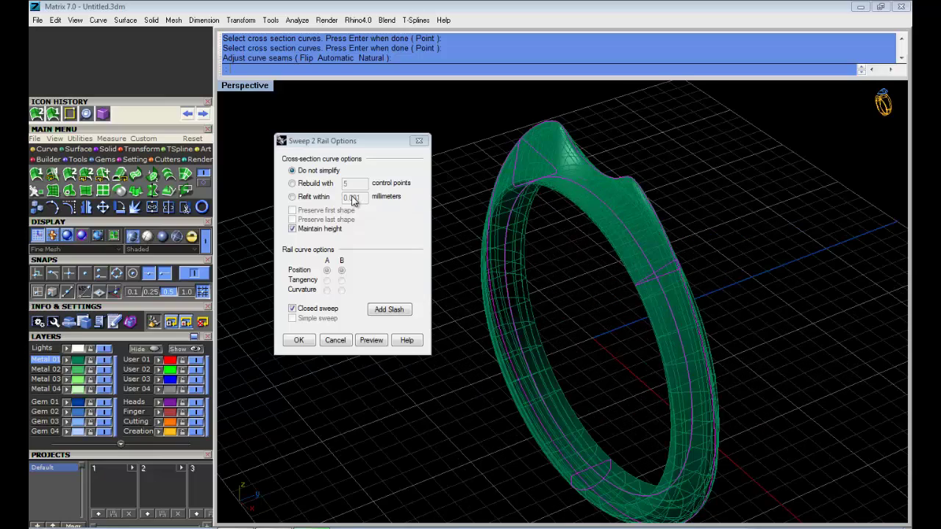
Rebuild the sweep's cross sections with 15 control points and preview the fit to the rail at the shoulder.
{"action": "left_click", "coordinate": [308, 187]}
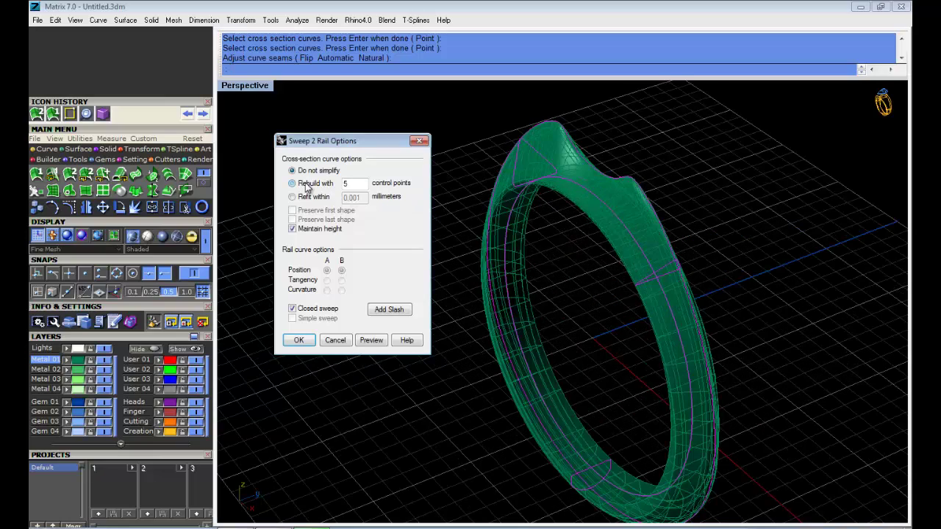
{"action": "left_click", "coordinate": [371, 341]}
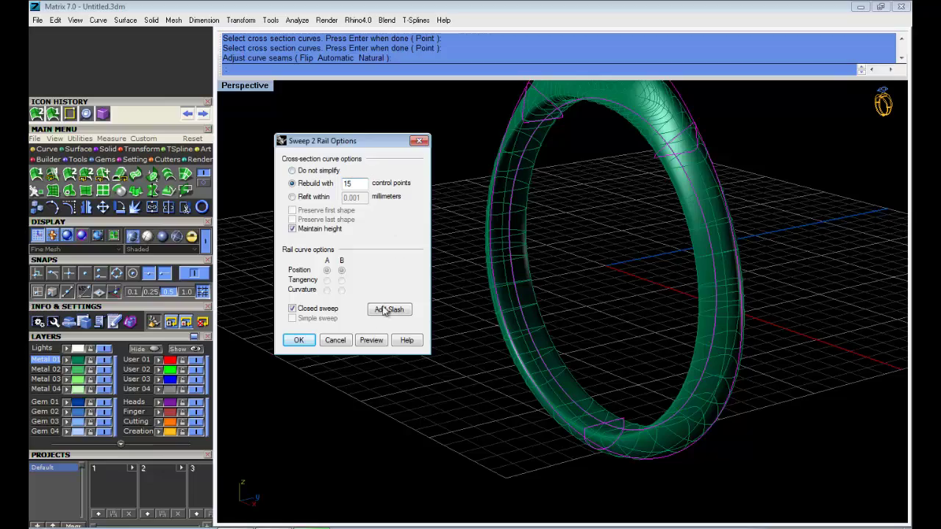
{"action": "left_click", "coordinate": [371, 340]}
{"action": "right_click_drag", "start_coordinate": [678, 166], "coordinate": [543, 205]}
{"action": "scroll", "coordinate": [570, 202], "scroll_direction": "up", "scroll_amount": 3}
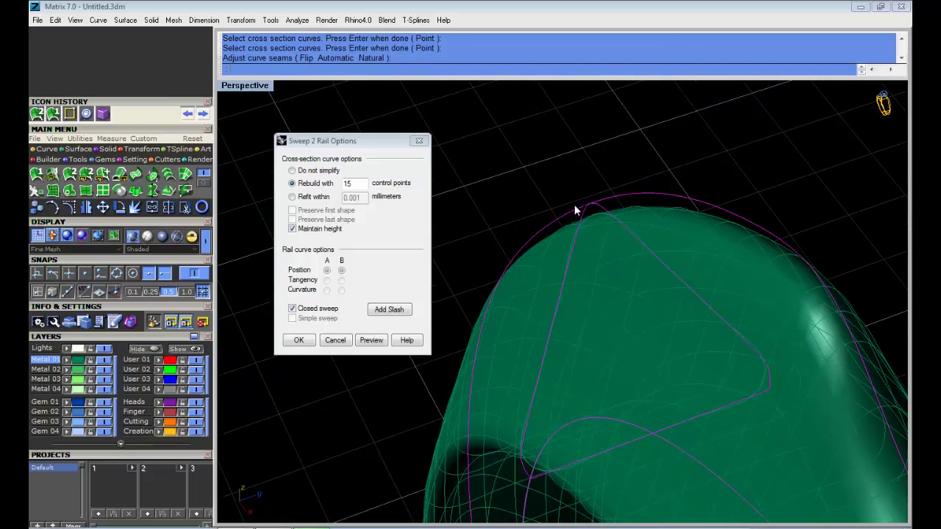
Preview the sweep with its cross sections set to Do not simplify and examine the shoulder for comparison.
{"action": "left_click", "coordinate": [313, 172]}
{"action": "left_click", "coordinate": [372, 340]}
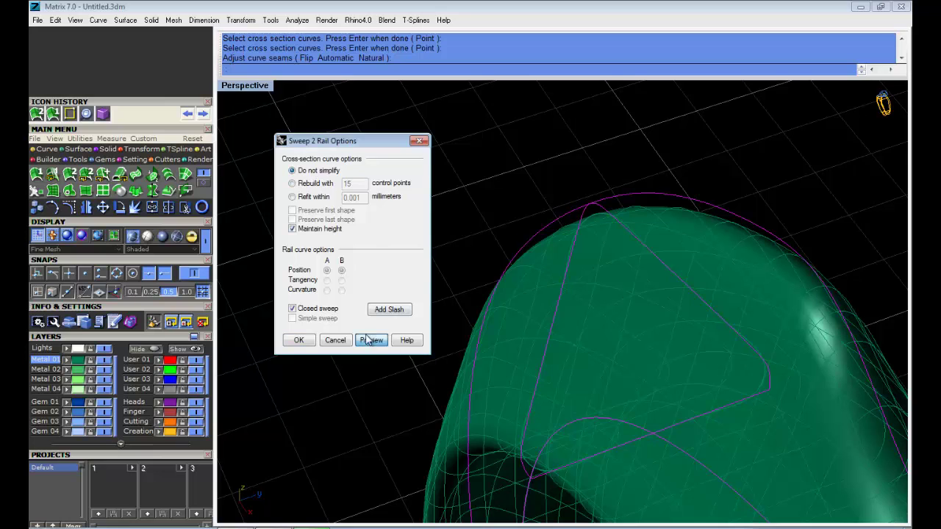
{"action": "right_click_drag", "start_coordinate": [683, 227], "coordinate": [626, 265]}
{"action": "scroll", "coordinate": [626, 265], "scroll_direction": "down", "scroll_amount": 3}
{"action": "scroll", "coordinate": [514, 305], "scroll_direction": "up", "scroll_amount": 4}
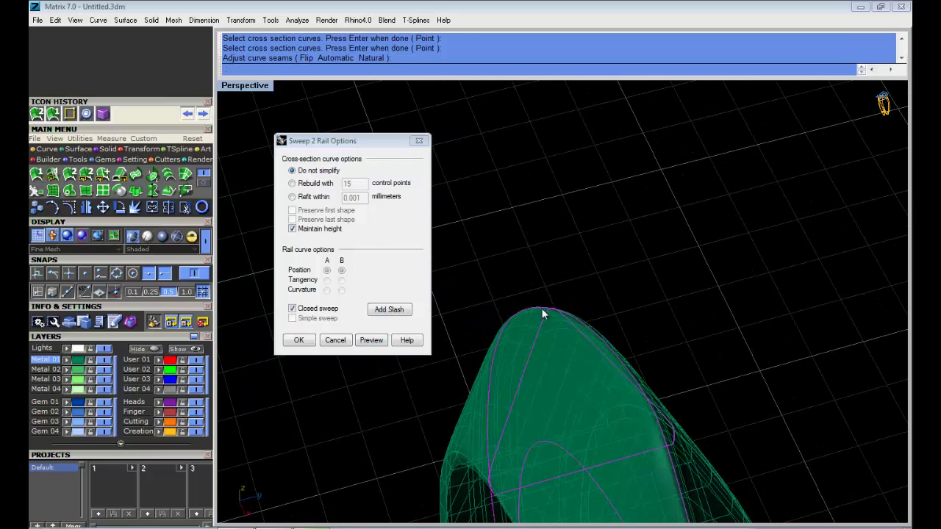
Return the cross sections to Rebuild with 15 control points, preview the sweep and create the ring surface.
{"action": "left_click", "coordinate": [293, 183]}
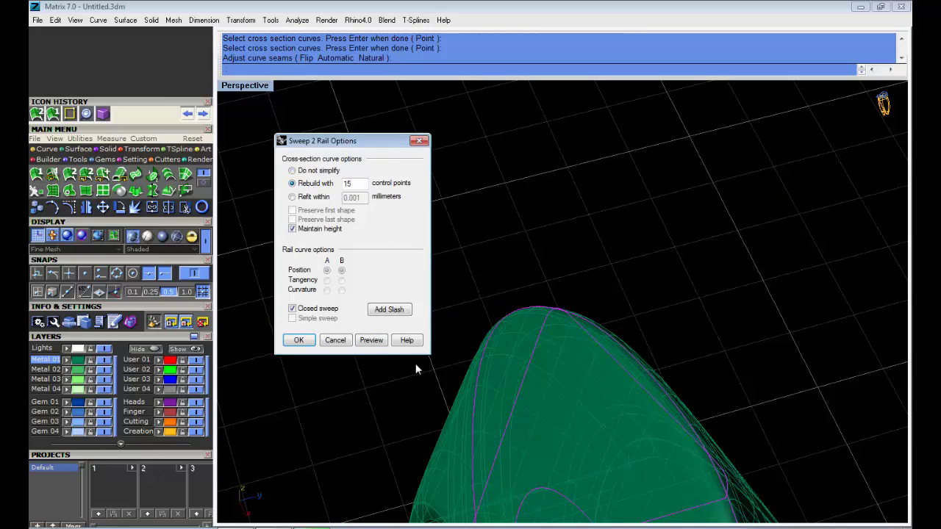
{"action": "left_click", "coordinate": [371, 340]}
{"action": "right_click_drag", "start_coordinate": [539, 321], "coordinate": [573, 312]}
{"action": "scroll", "coordinate": [583, 339], "scroll_direction": "down", "scroll_amount": 5}
{"action": "left_click", "coordinate": [299, 339]}
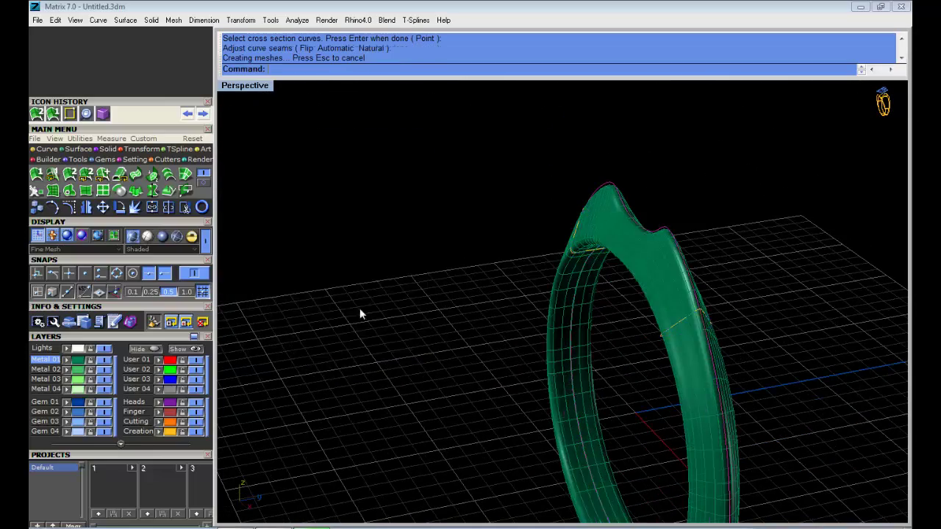
{"action": "right_click_drag", "start_coordinate": [360, 313], "coordinate": [748, 358]}
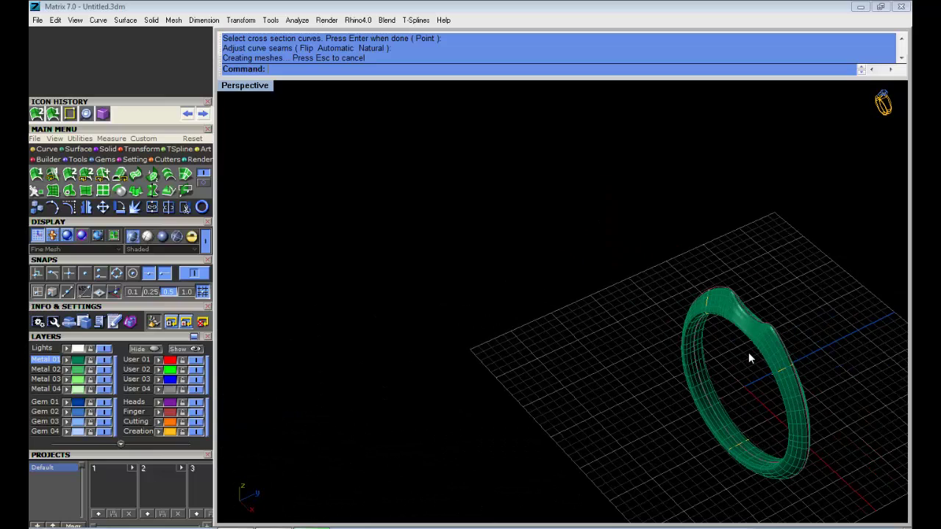